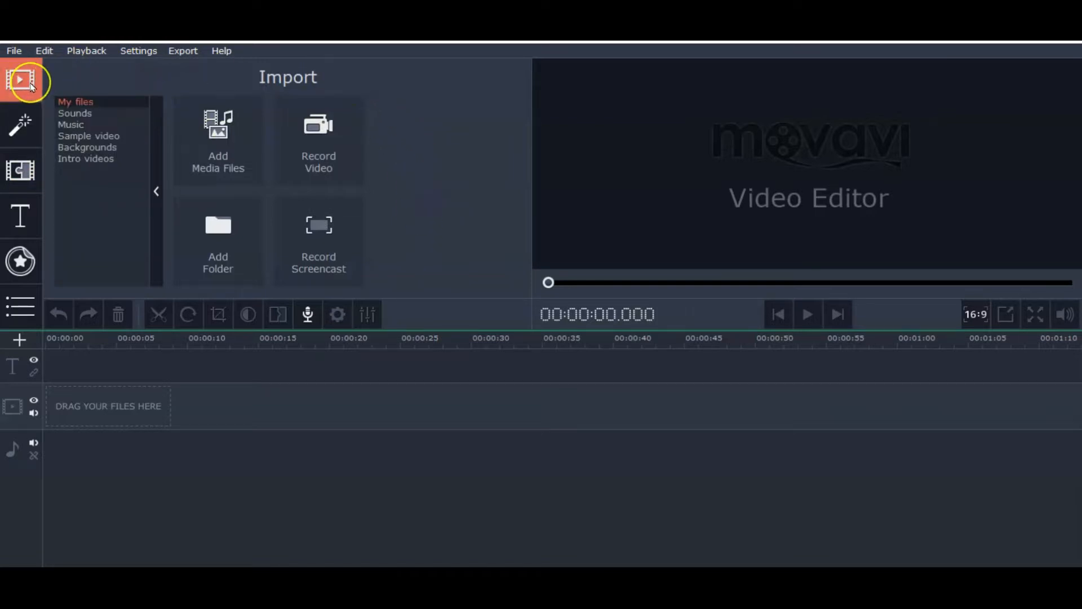
Preview the Camera shake and Glass mosaic filters in the Featured filter collection
click(218, 144)
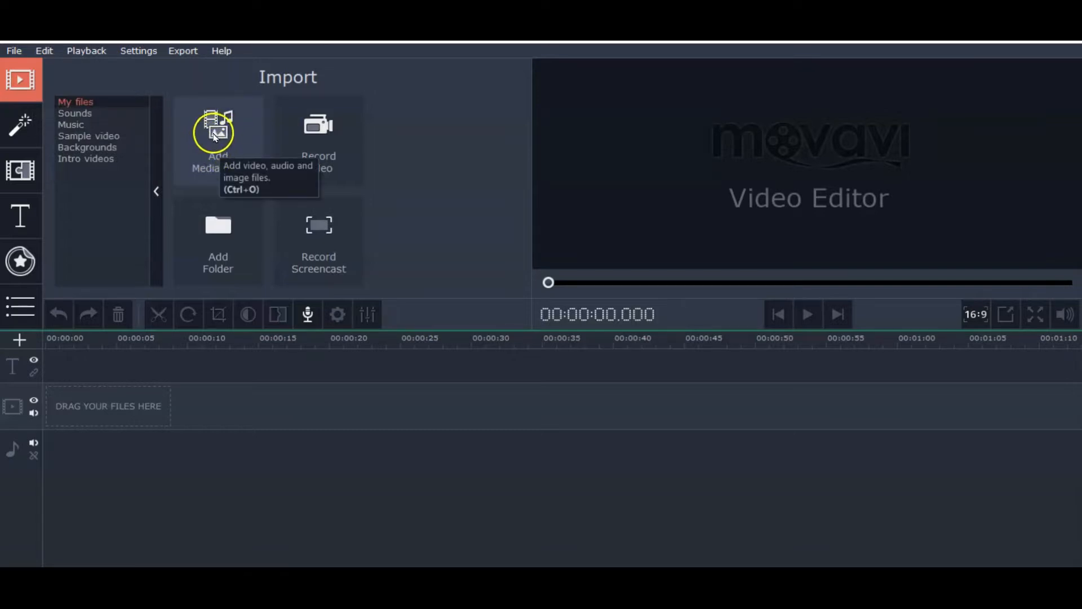
click(17, 123)
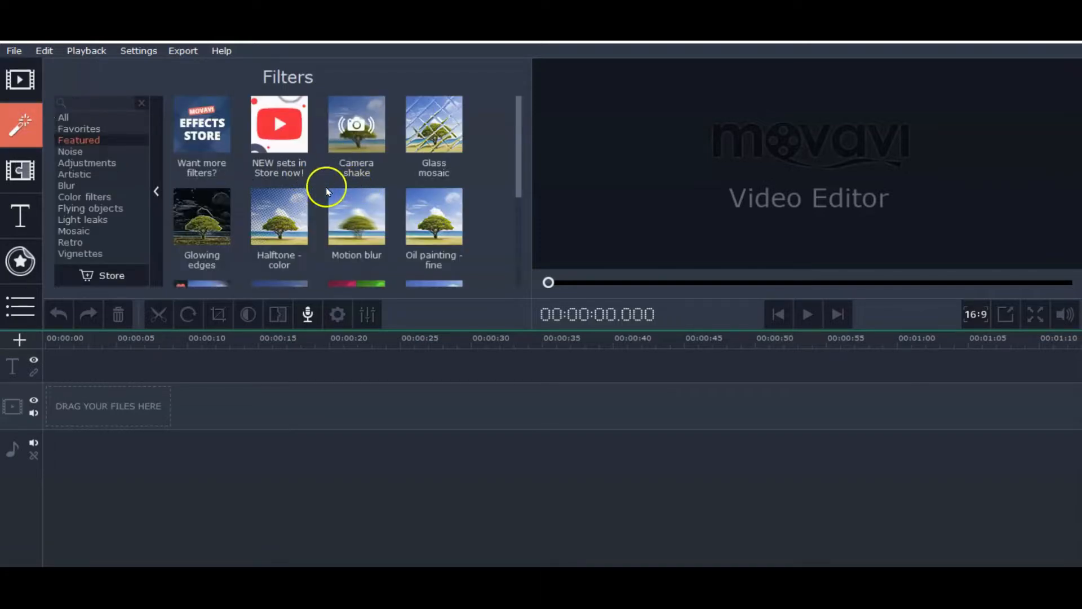
click(357, 129)
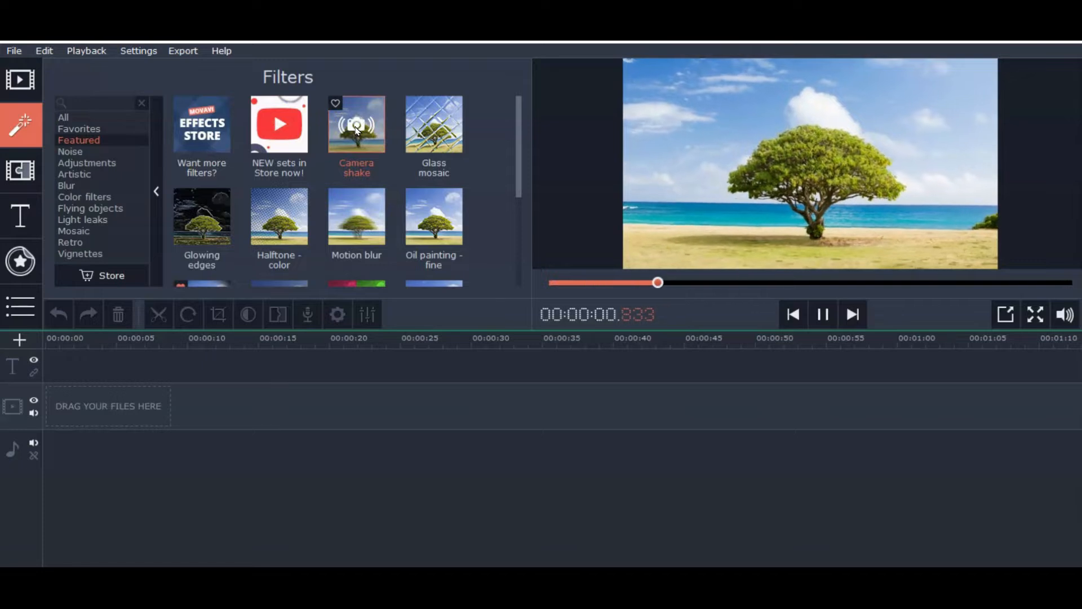
click(440, 143)
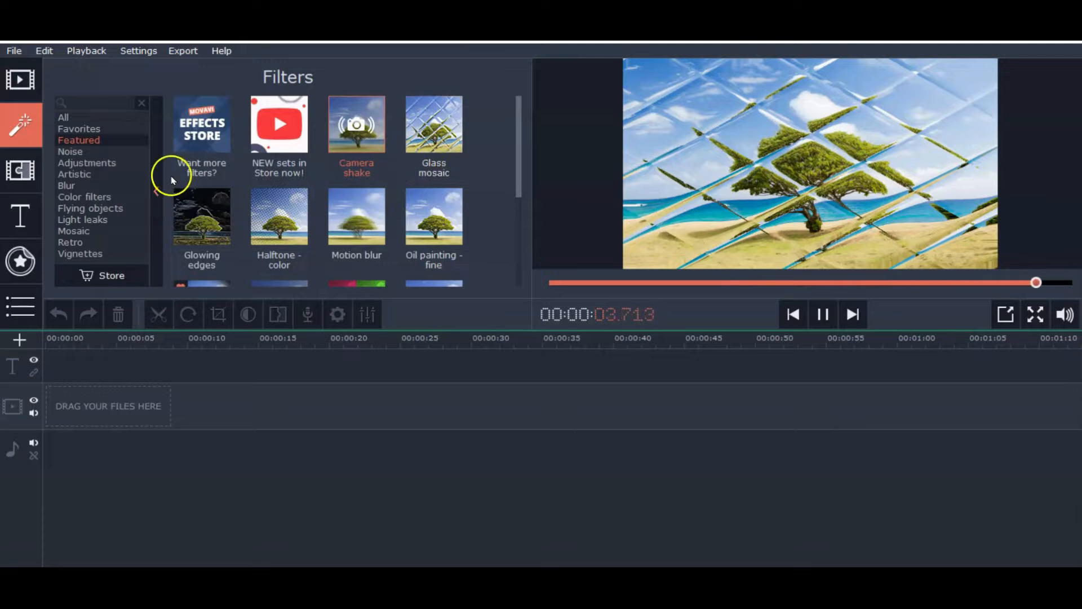
Preview the Blinds down and Circle out transitions in the Featured transitions
click(26, 172)
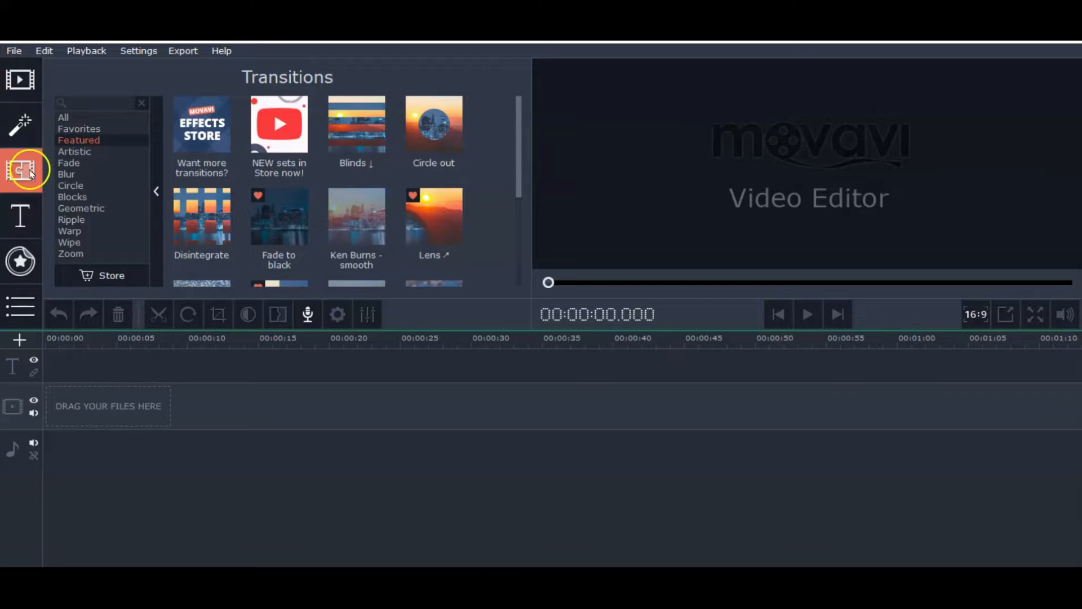
click(359, 132)
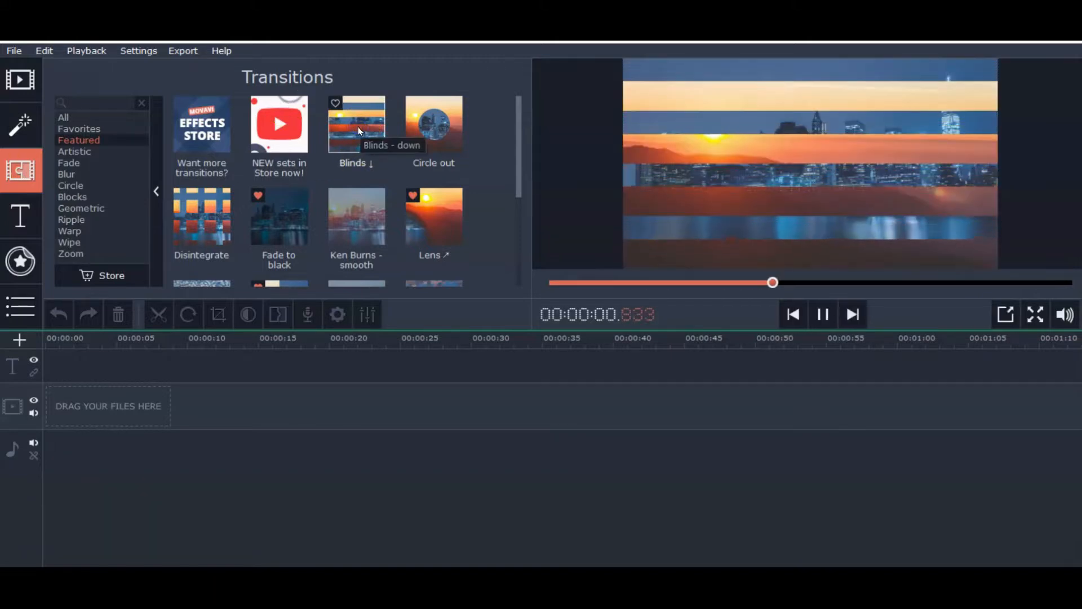
click(420, 124)
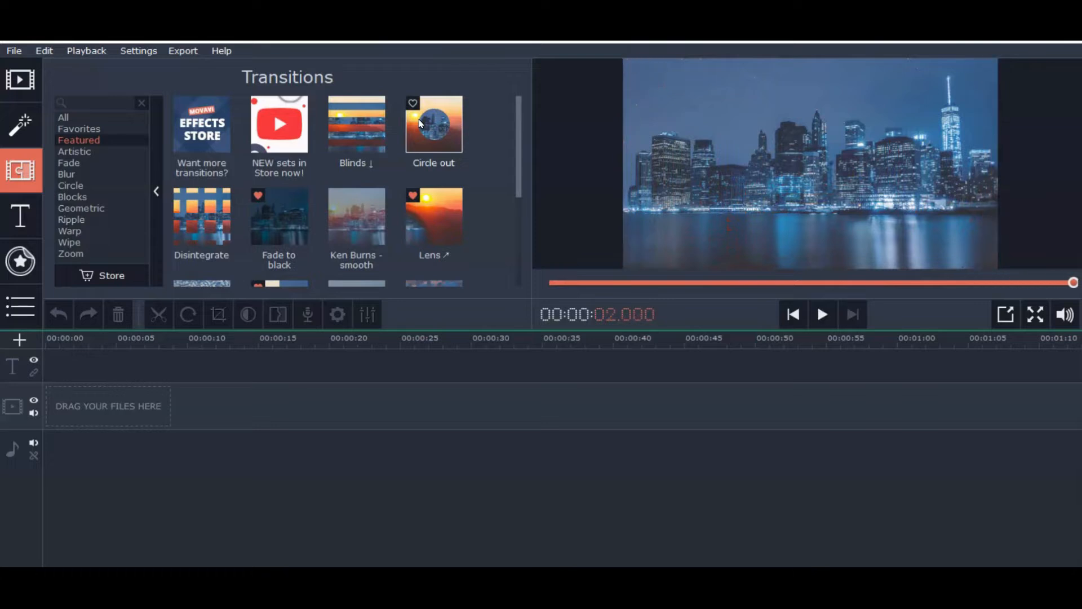
Preview the Artistic transitions Brush - smooth, Flash and Page turn
click(88, 151)
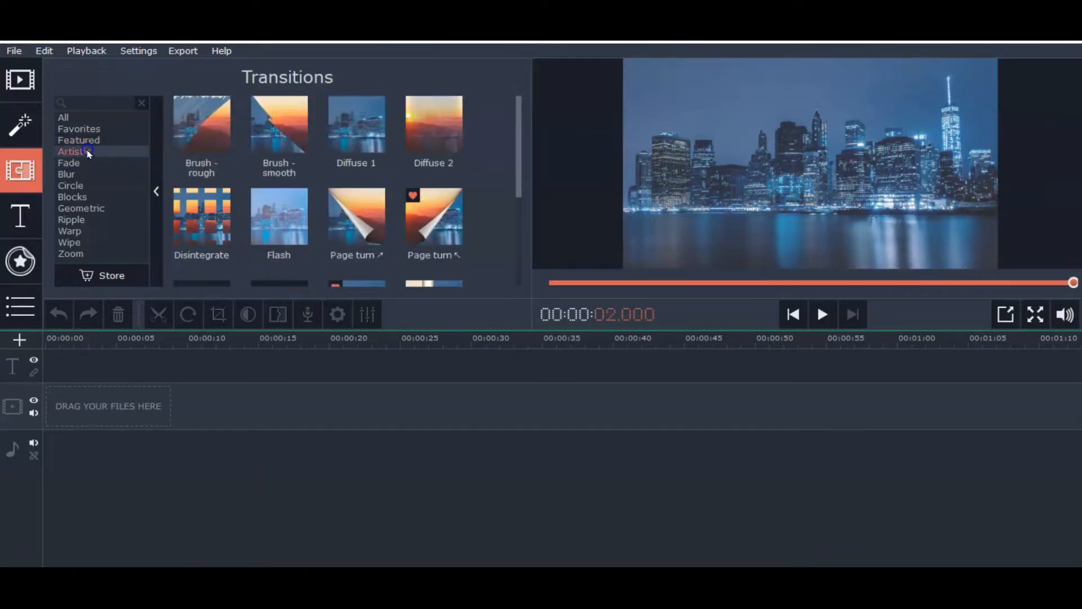
click(262, 131)
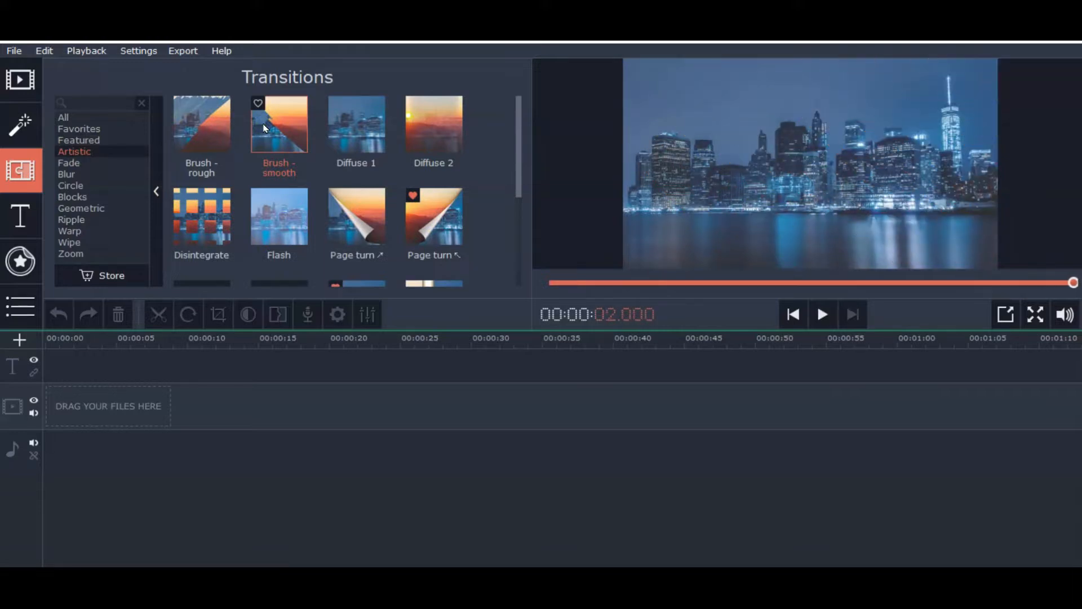
click(280, 220)
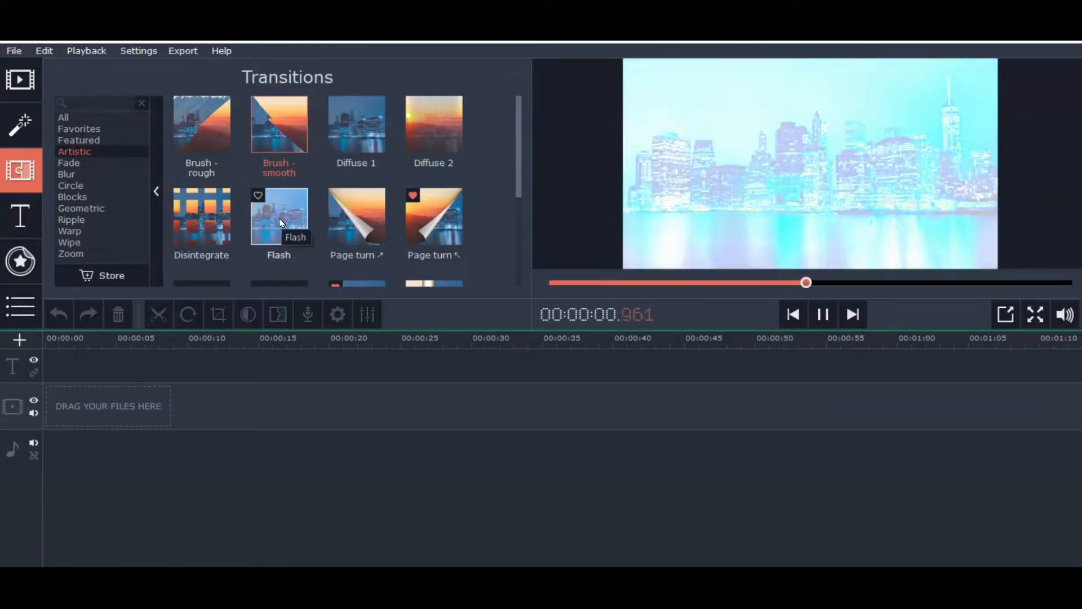
click(371, 220)
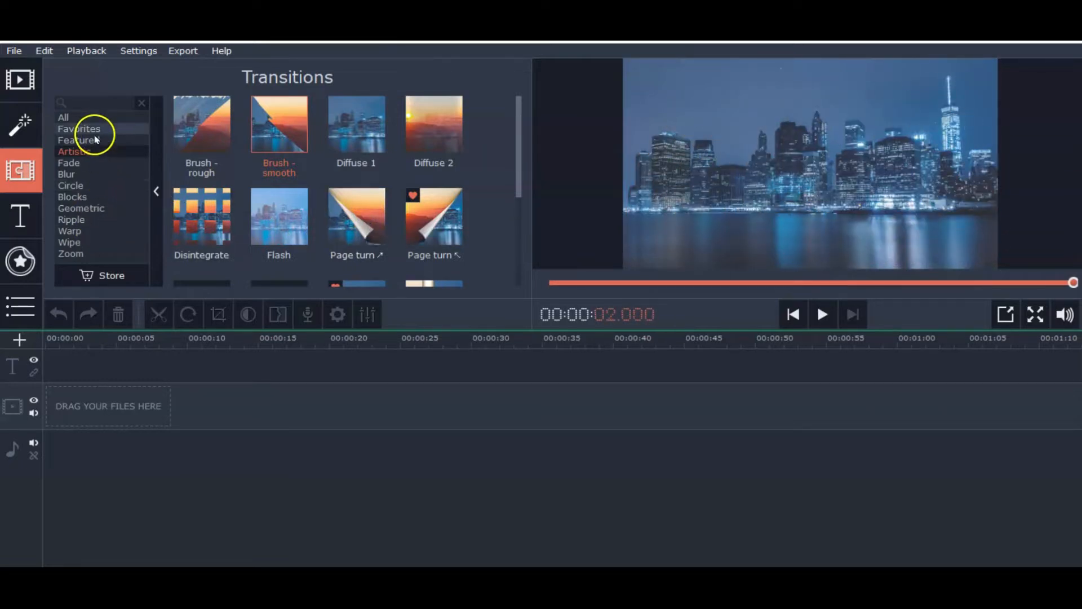
Browse the favorite transitions collection
click(79, 129)
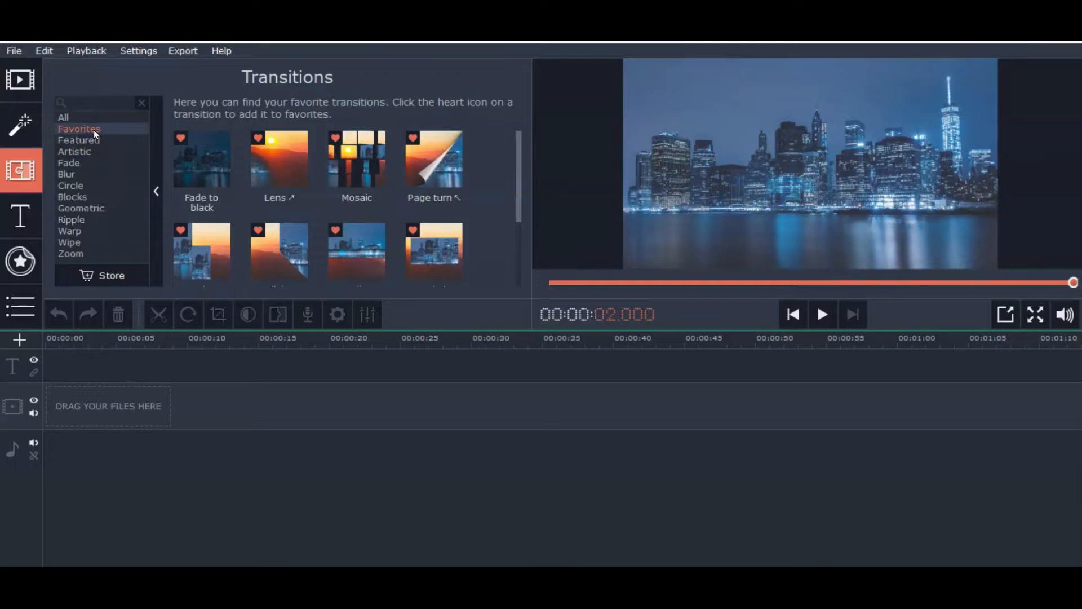
scroll(278, 164, down, 3)
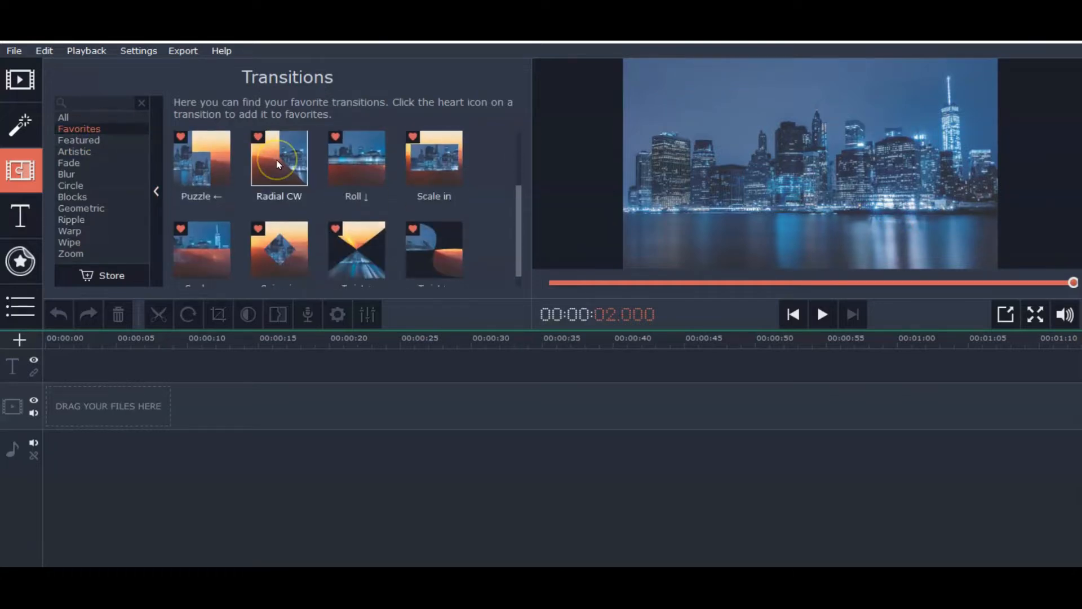
scroll(278, 164, up, 3)
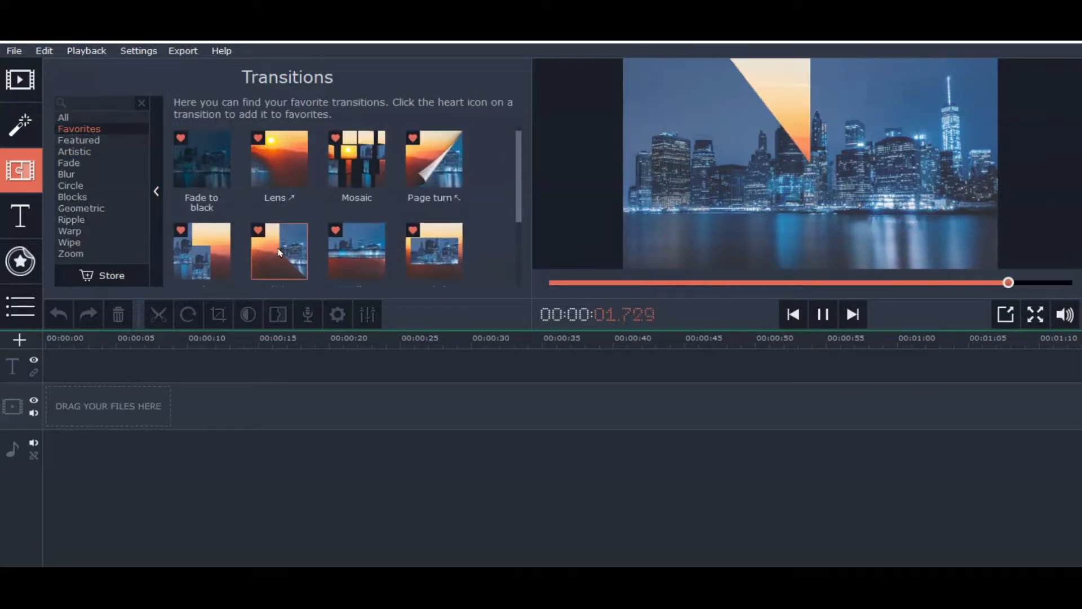
Preview the favorite title styles Clean line, Fading text and Fly in
click(21, 219)
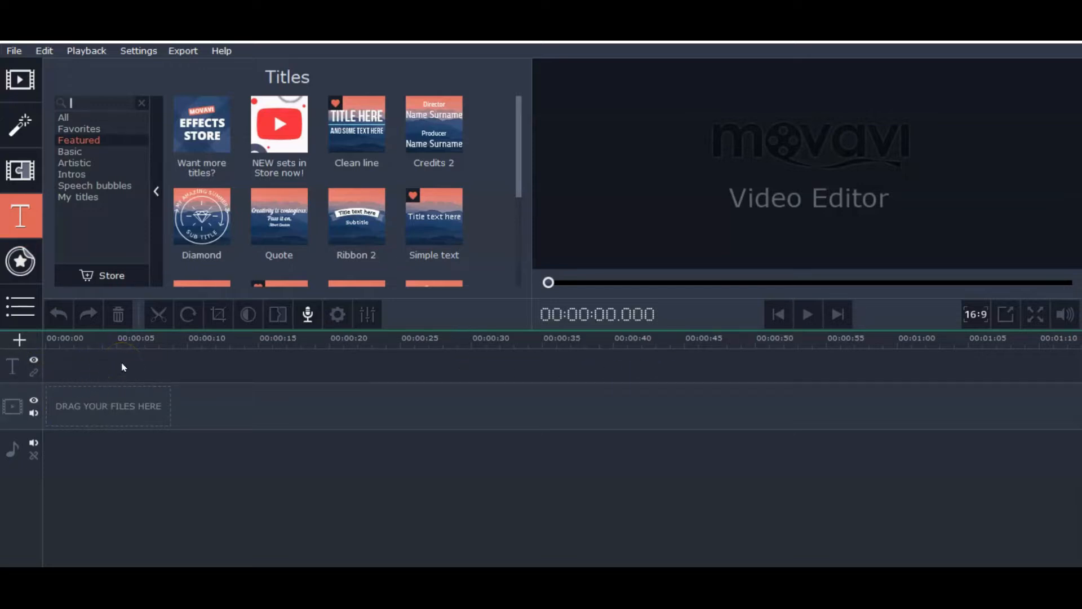
click(90, 128)
click(182, 169)
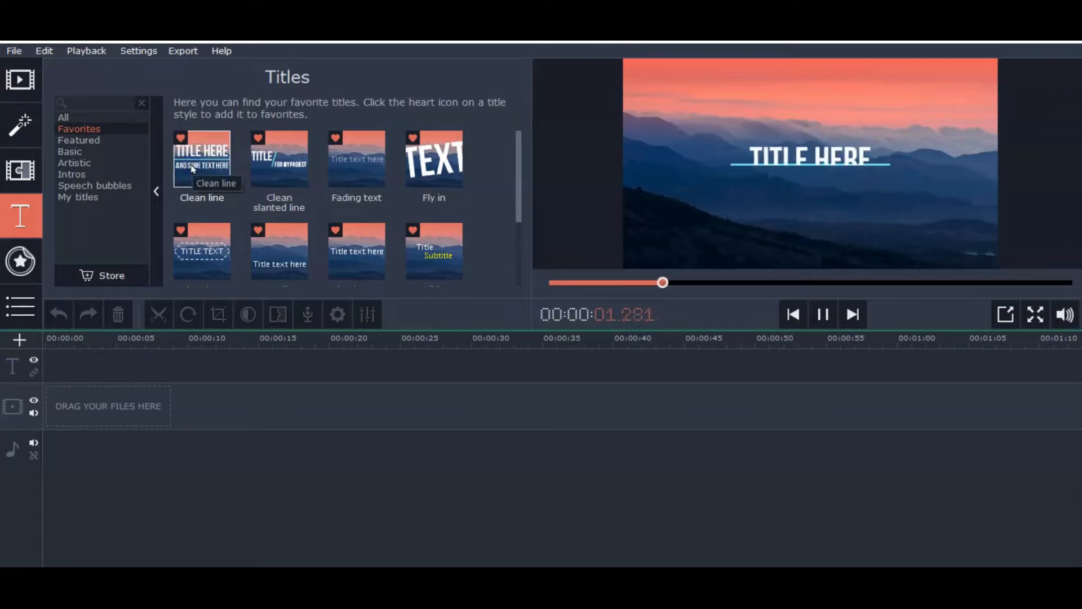
click(365, 164)
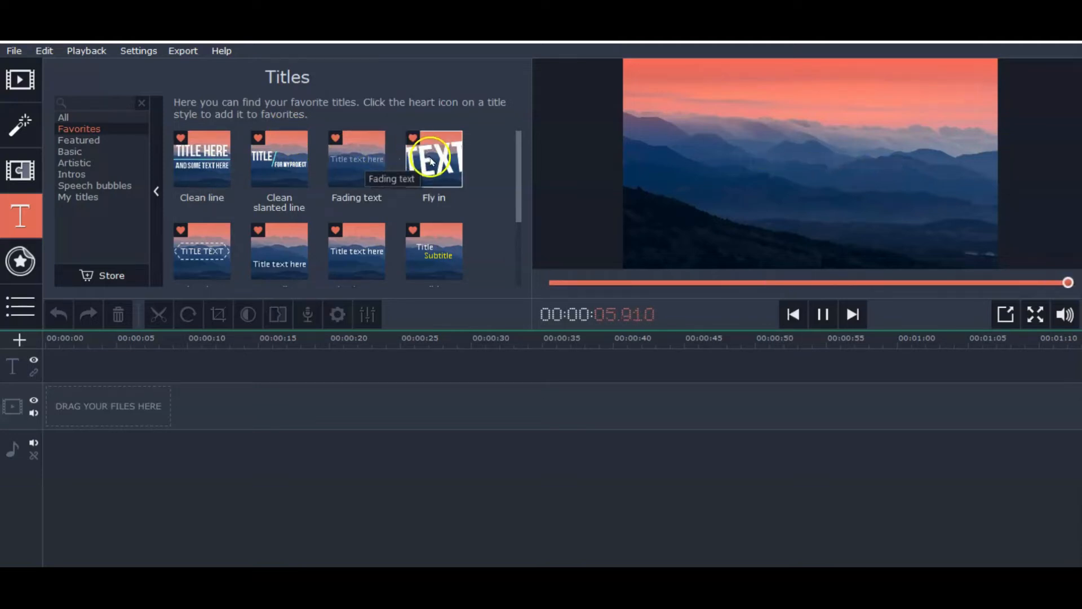
click(431, 160)
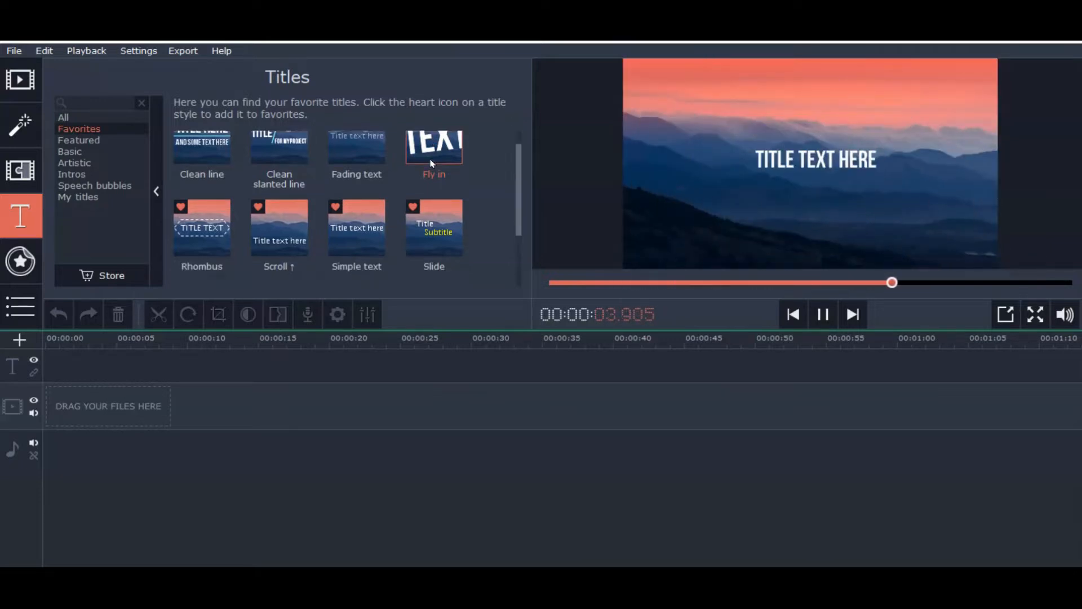
Append a saved project from the Movavi Video Editor Projects folder to the timeline
click(25, 311)
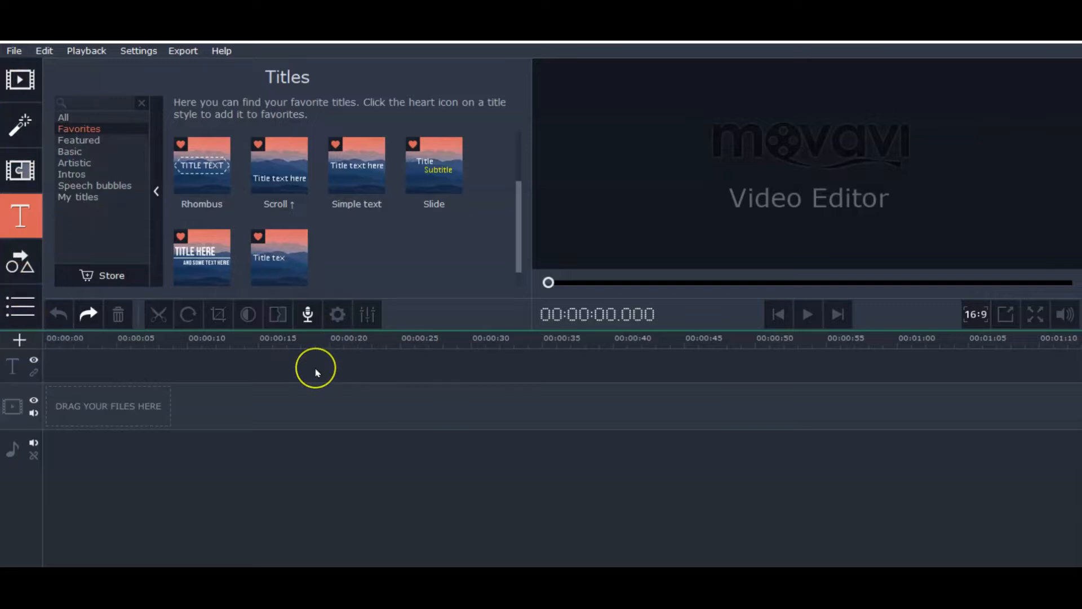
click(14, 49)
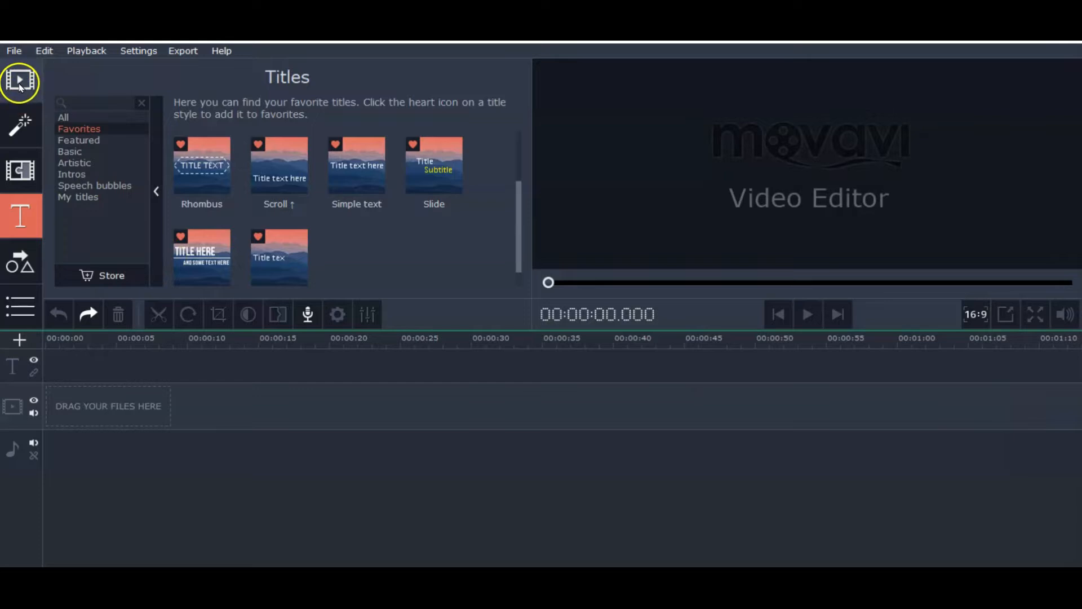
click(14, 54)
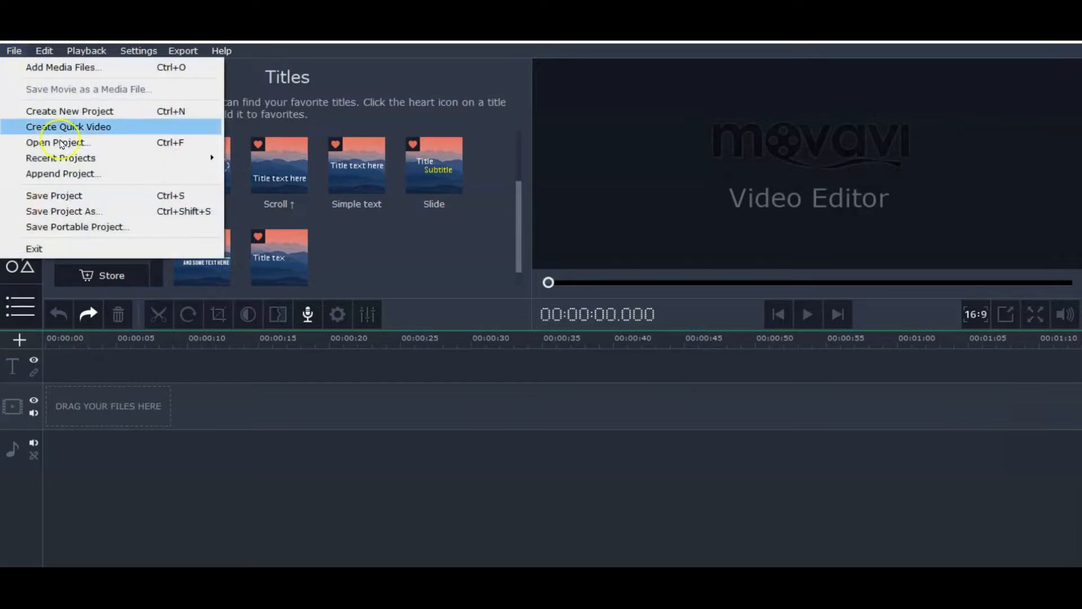
click(70, 174)
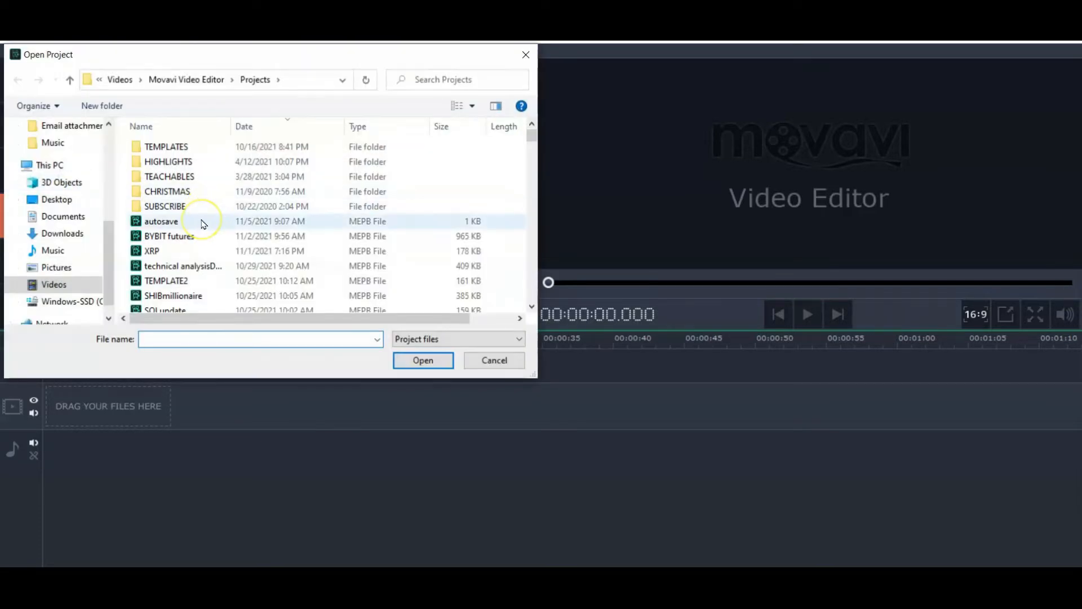
scroll(204, 220, down, 1)
double_click(135, 242)
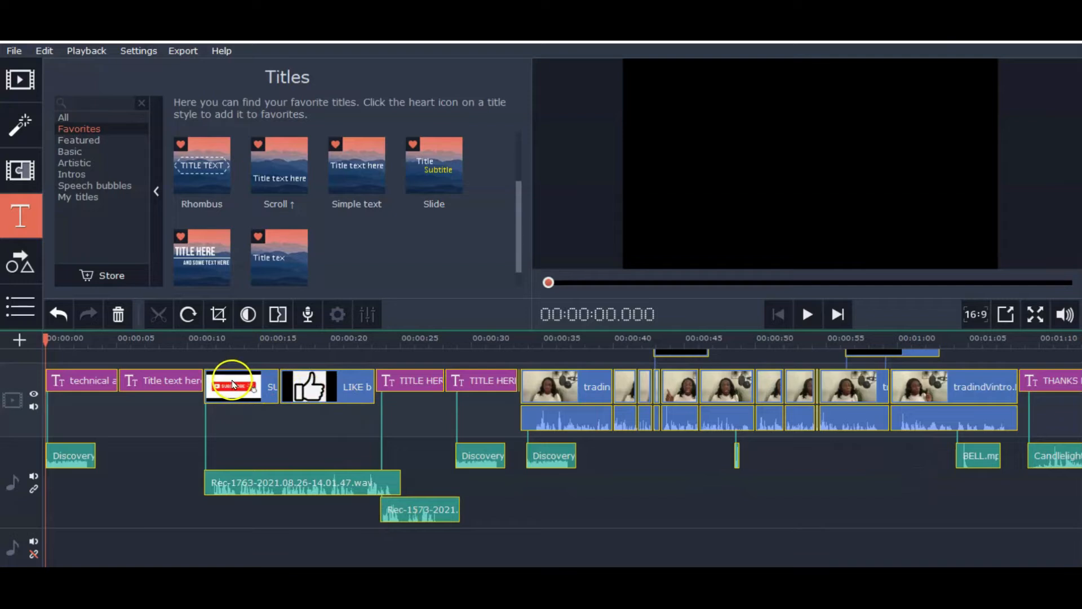
Change the opening title's main line to HOW I CREATE VIDEOS and delete the FTM subtitle
click(79, 380)
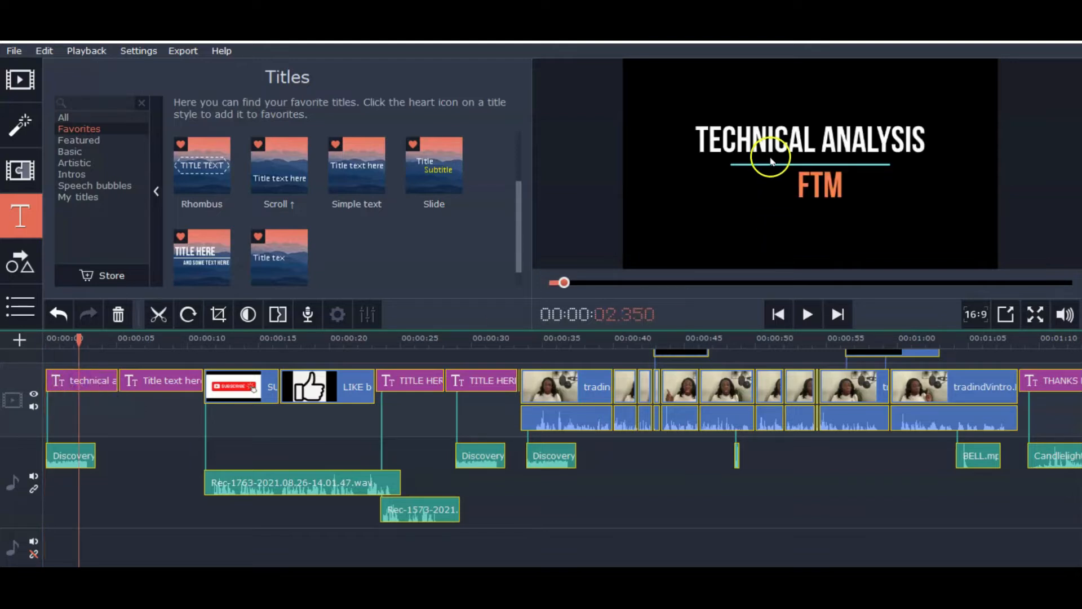
double_click(764, 147)
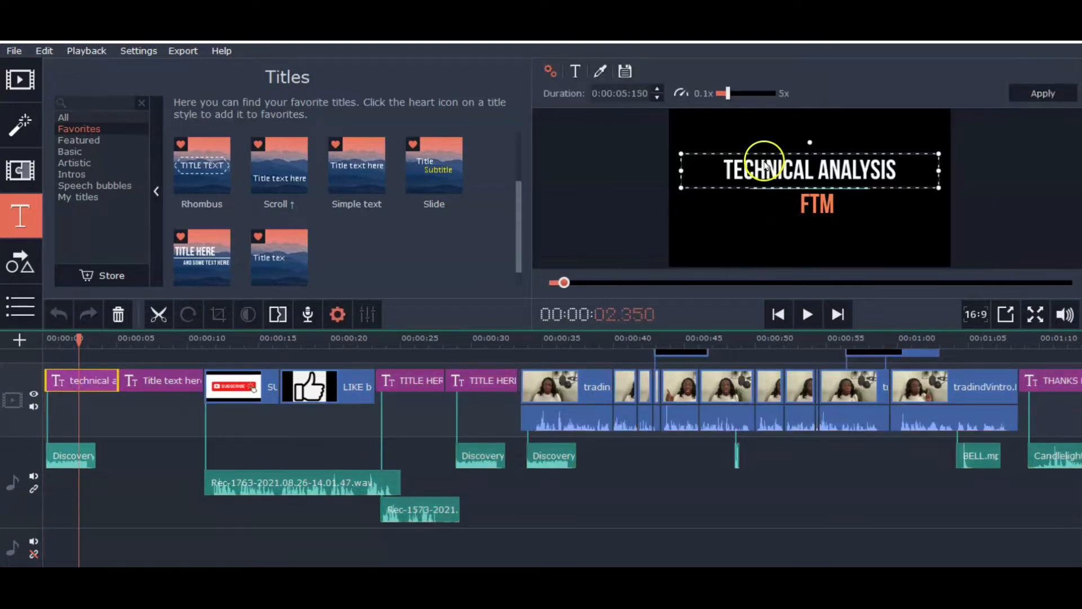
text(HOW I CREATE)
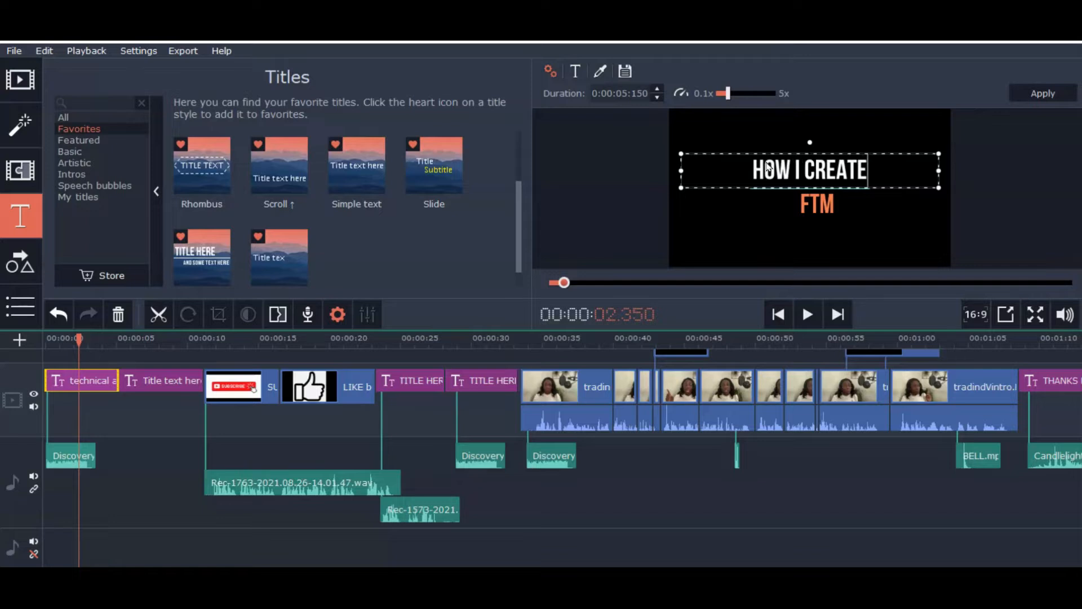
text( VI)
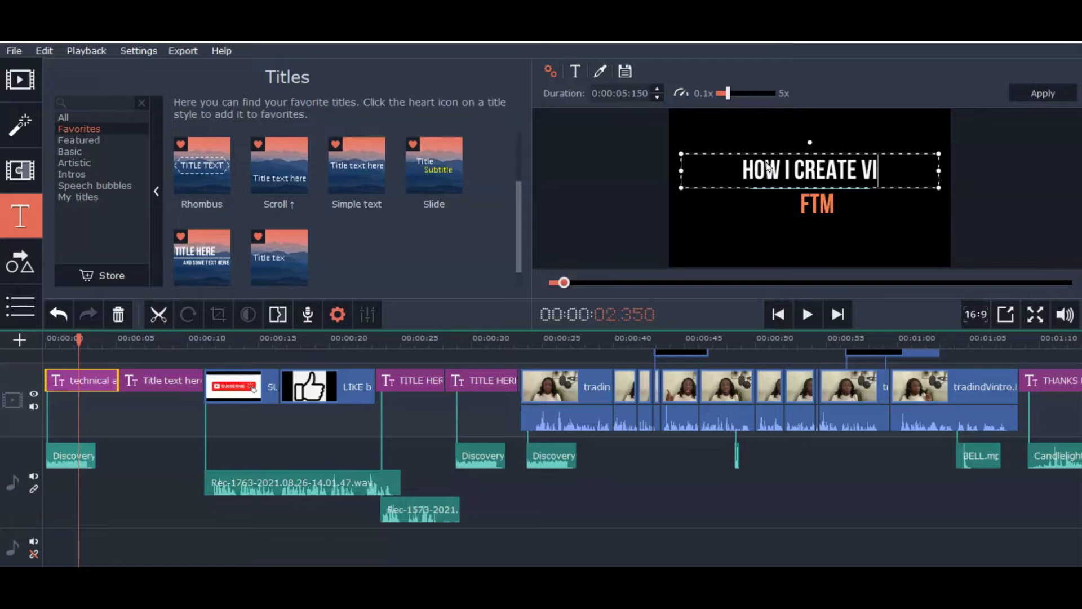
text(DEO)
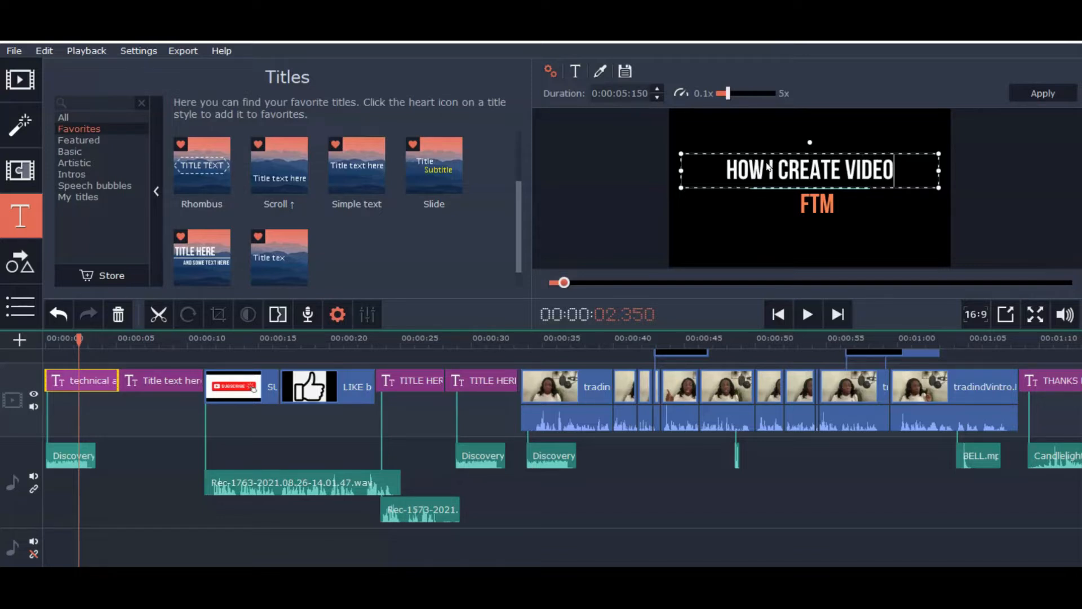
text(S)
click(816, 209)
double_click(817, 209)
key(BackSpace)
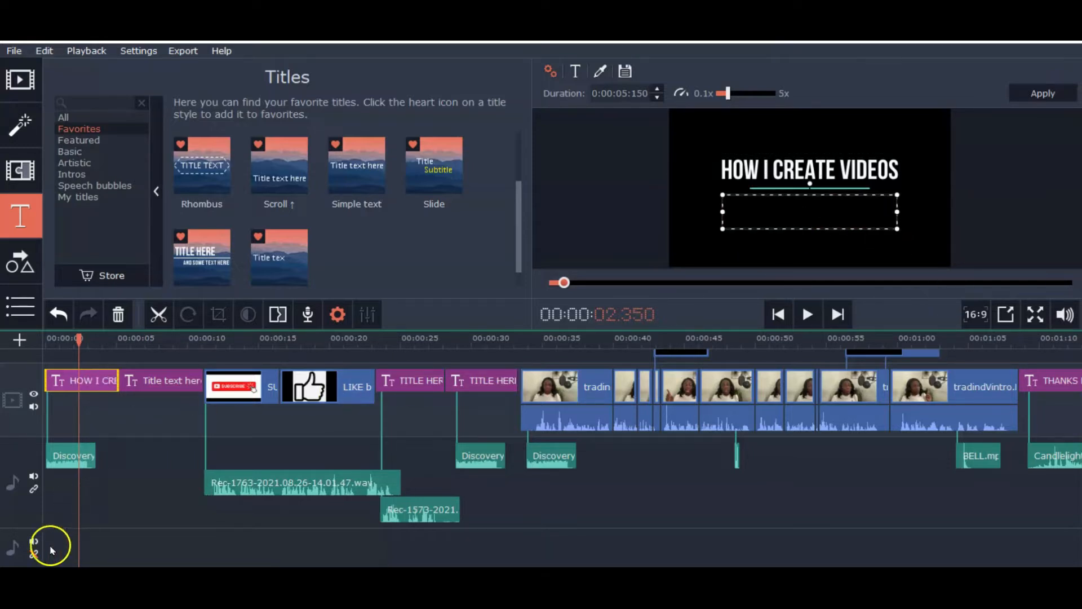
Lengthen the second title clip, Title text here, so it ends at about 27 seconds
double_click(163, 381)
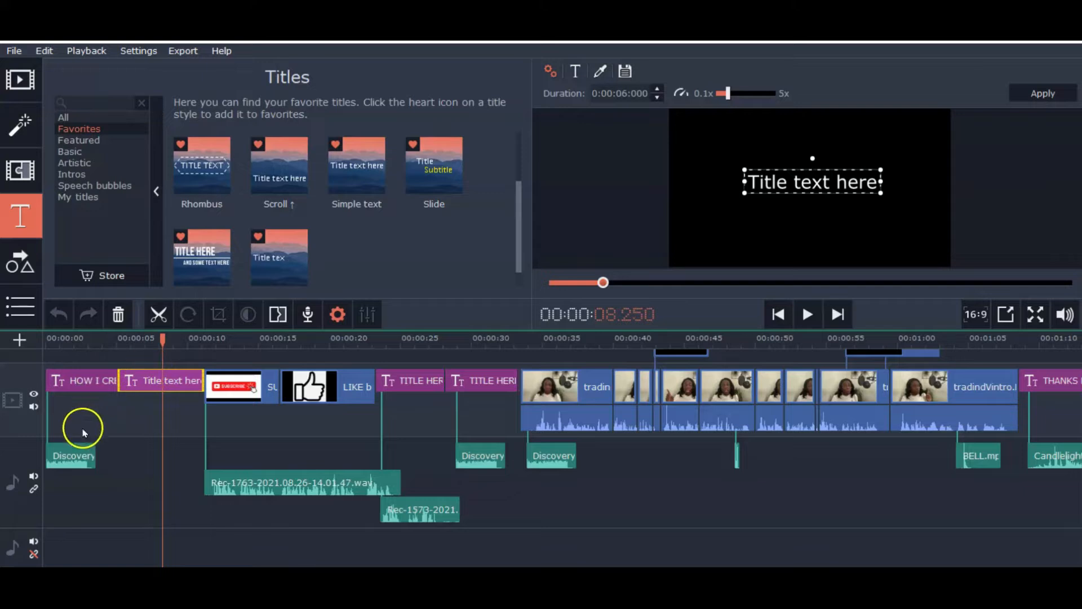
drag(162, 338, 46, 338)
click(93, 381)
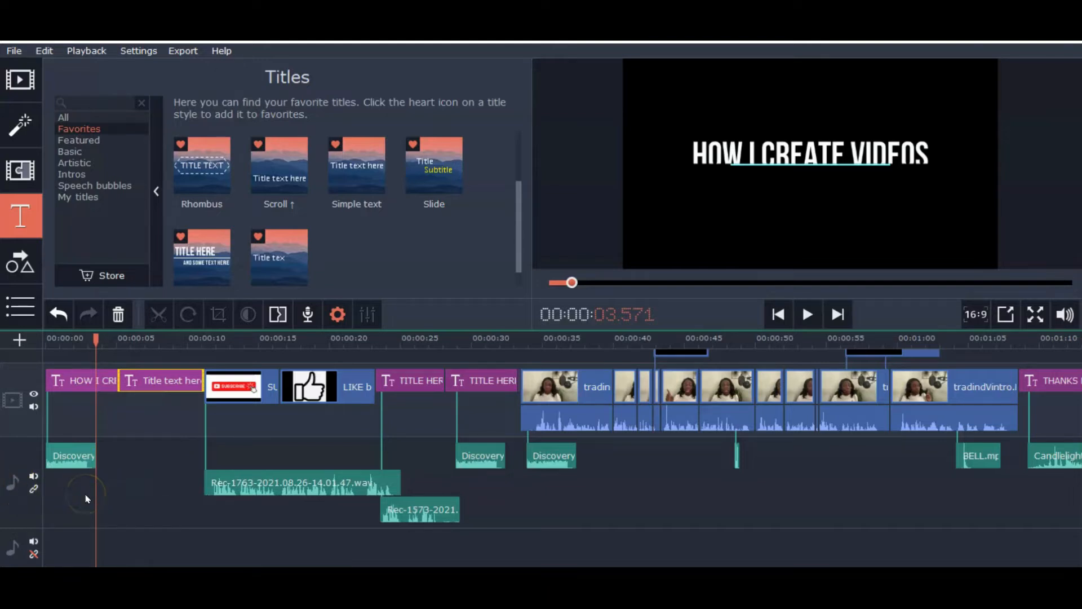
click(151, 379)
drag(197, 376, 434, 417)
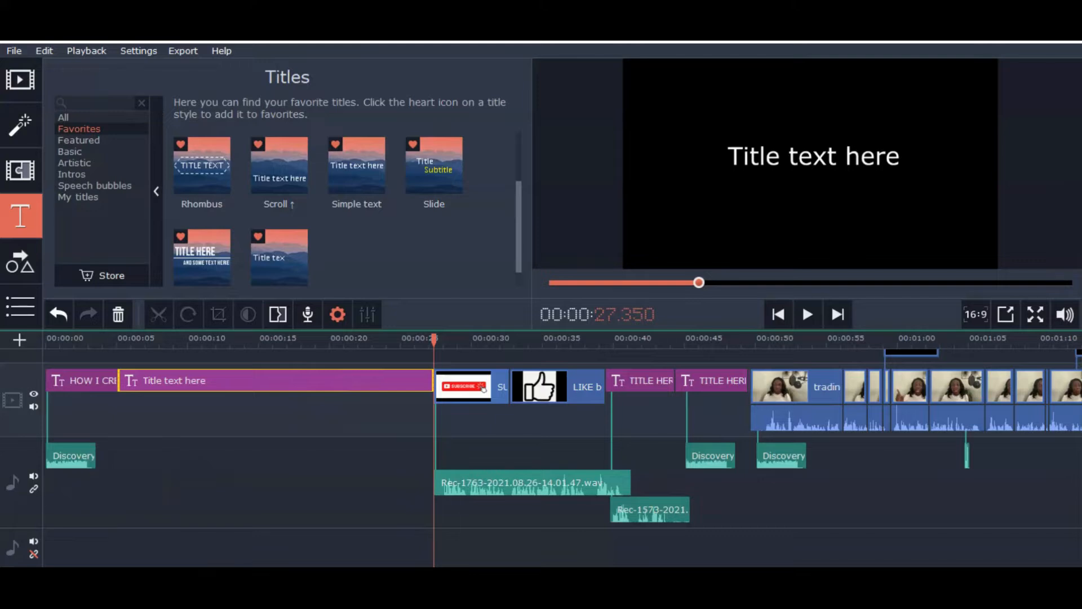
scroll(541, 451, up, 2)
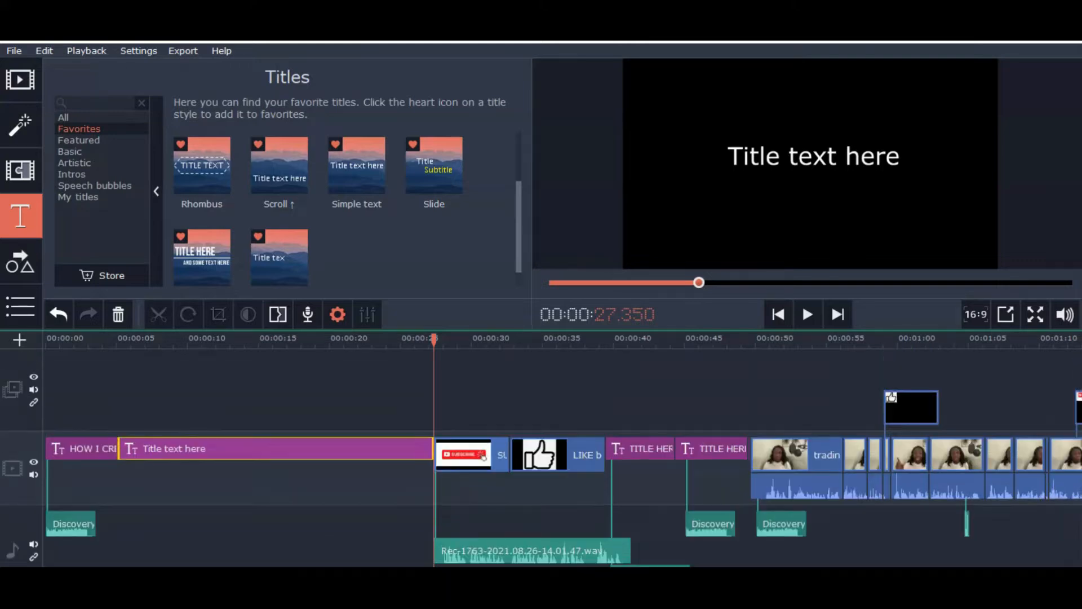
scroll(541, 451, down, 1)
scroll(541, 451, up, 2)
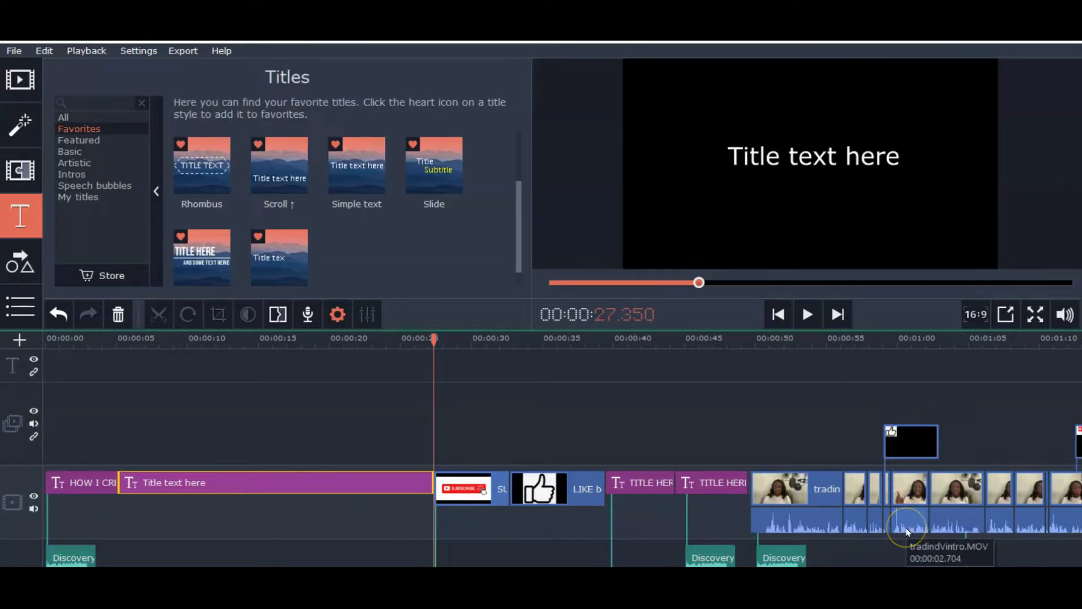
drag(133, 464, 119, 463)
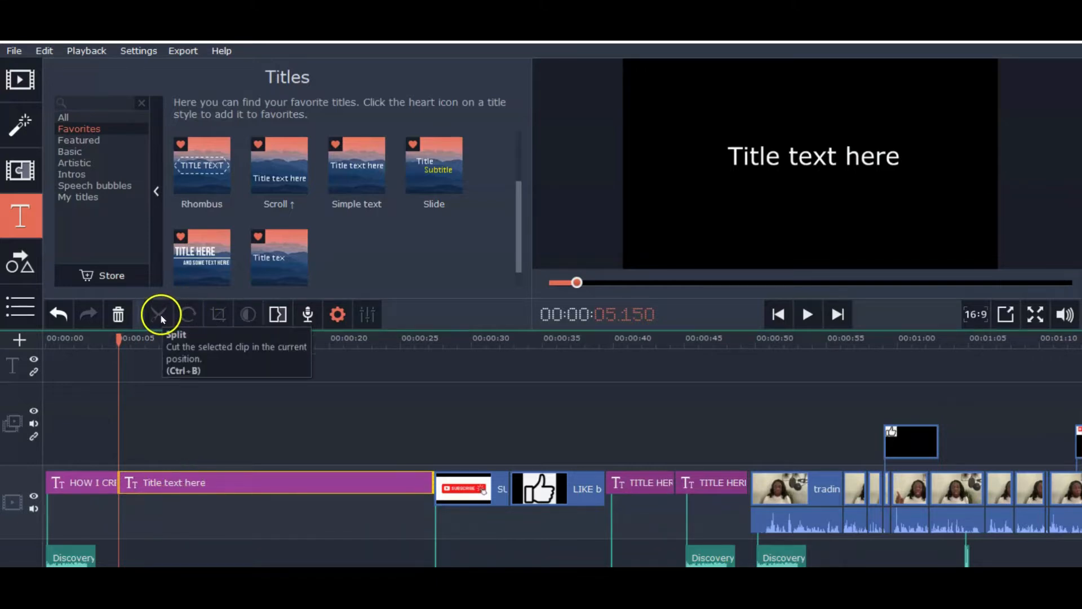
Open audio recording, choose the Microphone (Blue Snowball) device and start recording
click(308, 315)
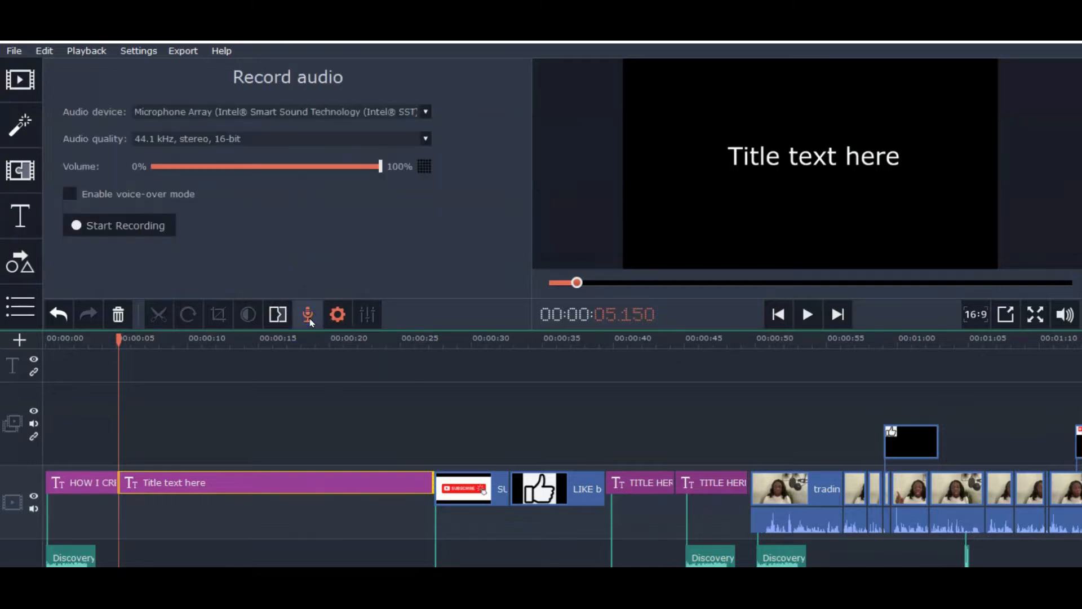
click(428, 113)
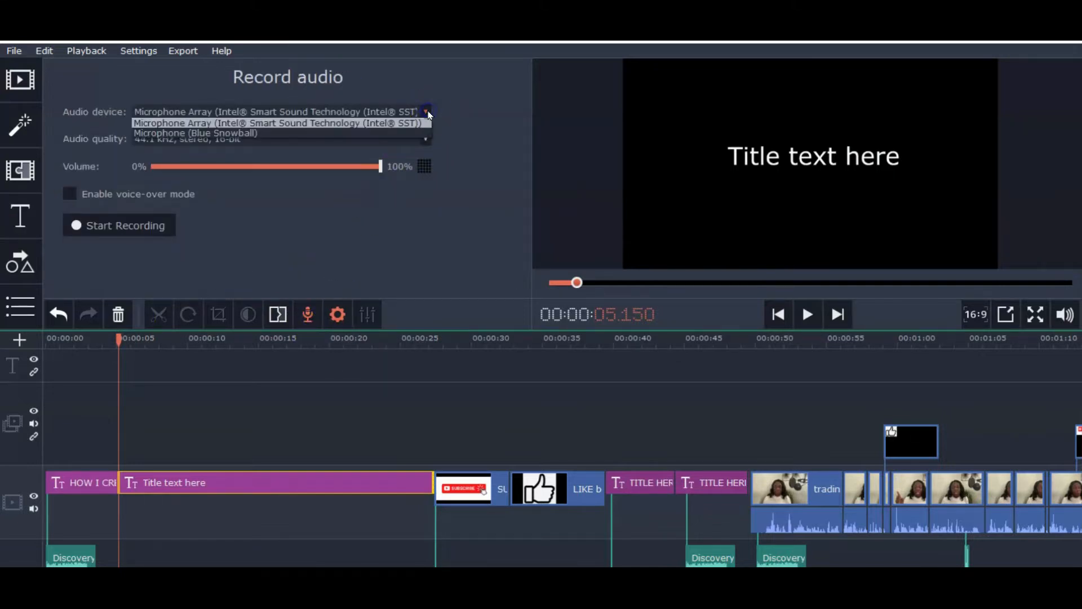
click(322, 133)
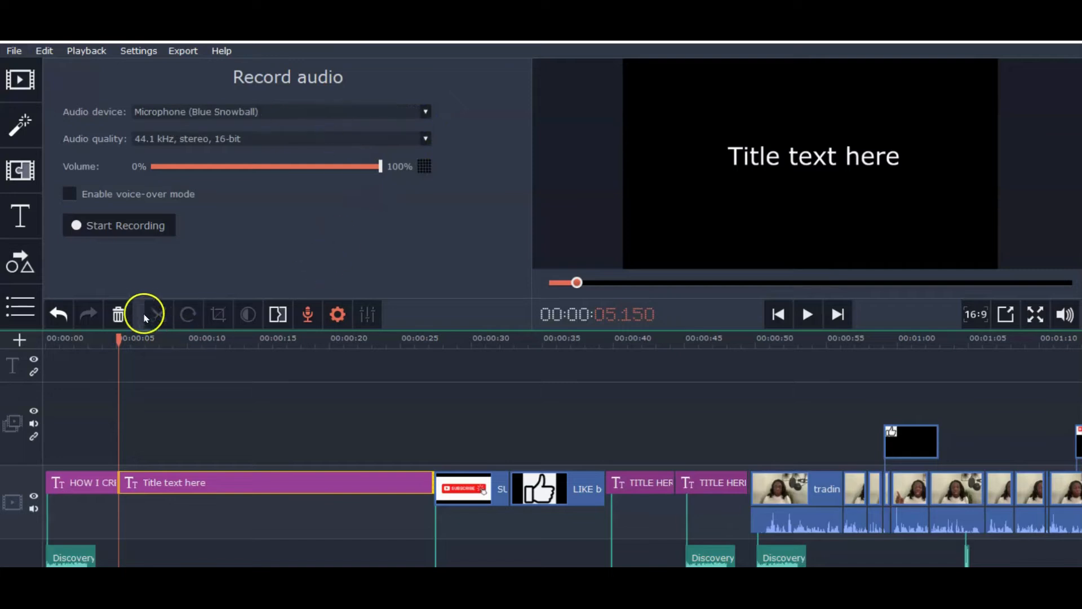
click(137, 228)
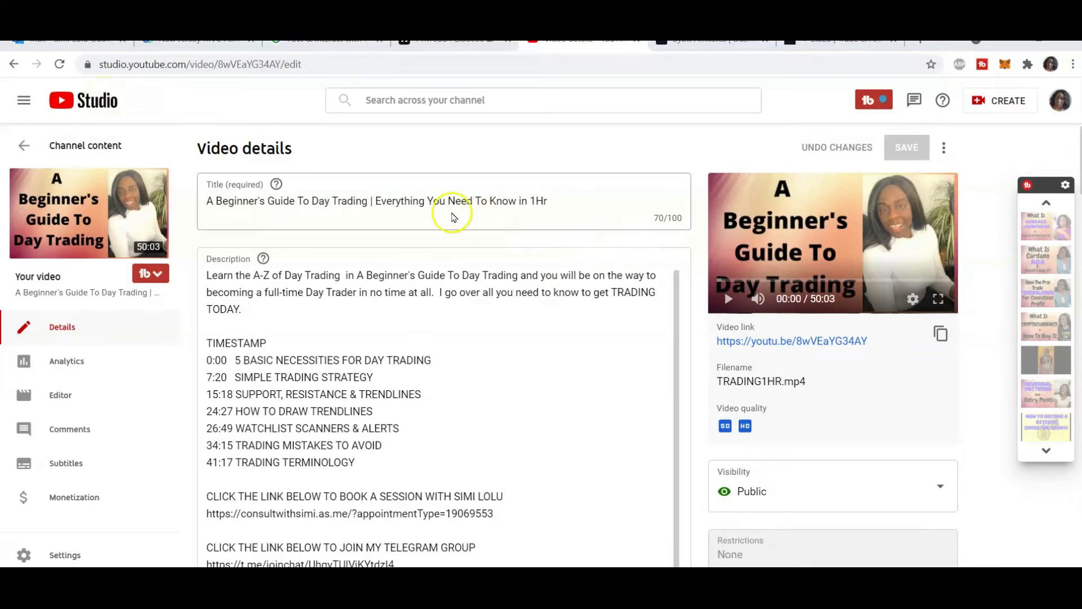
Switch to the video's details in YouTube Studio and open Keyword Explorer from the tag tools
mouse_move(93, 197)
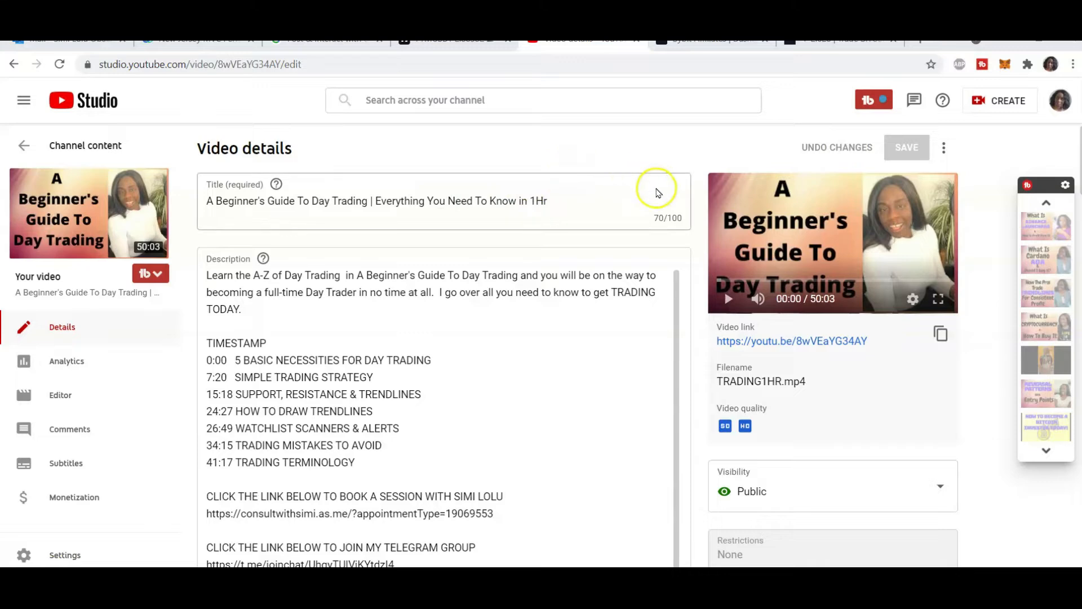
scroll(655, 197, down, 10)
scroll(727, 230, down, 10)
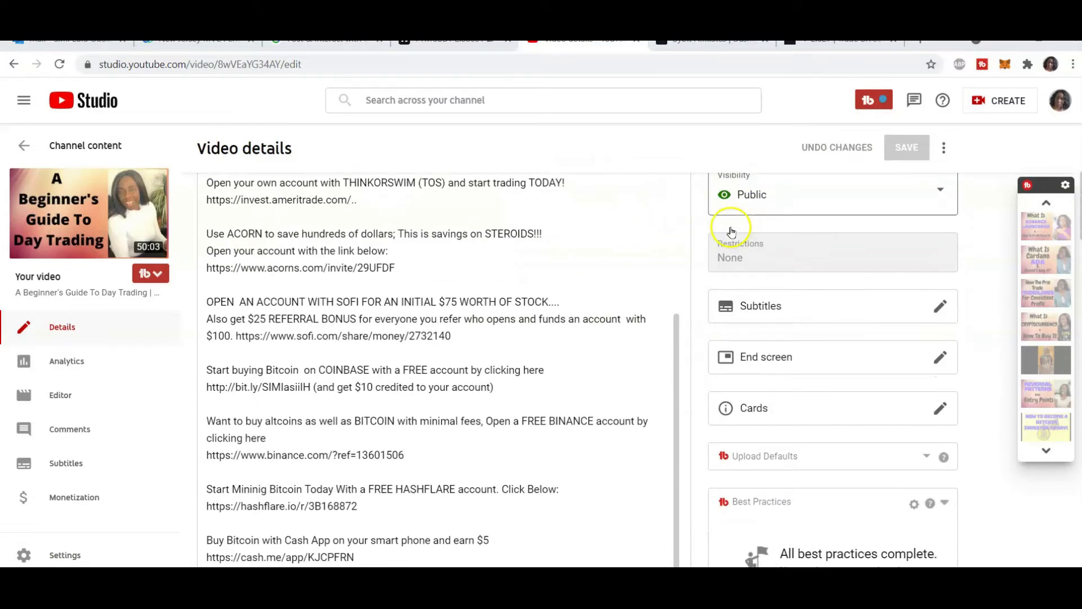
scroll(731, 233, down, 10)
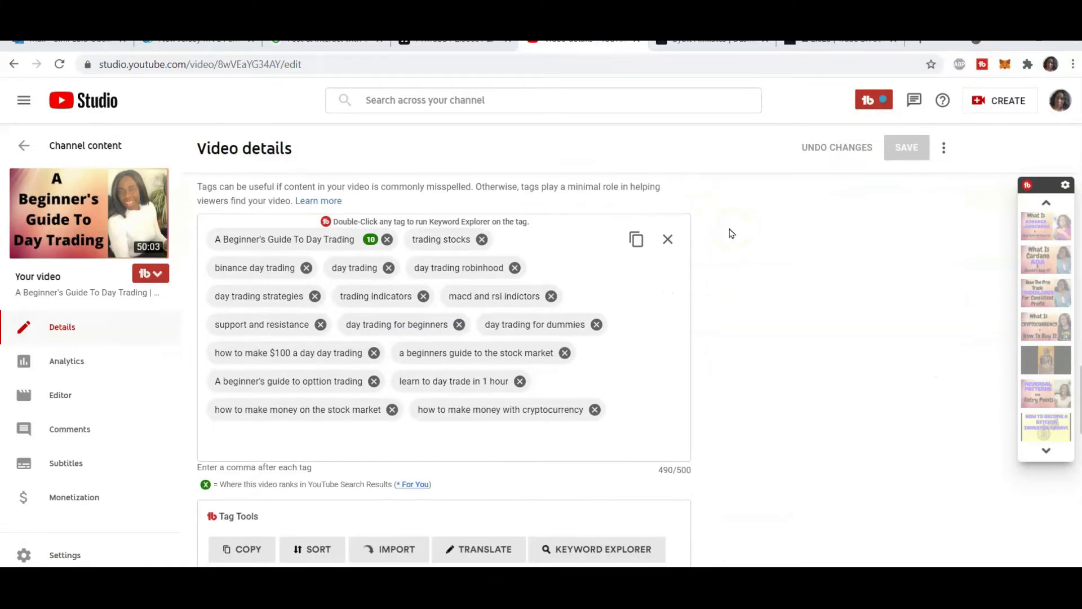
click(606, 341)
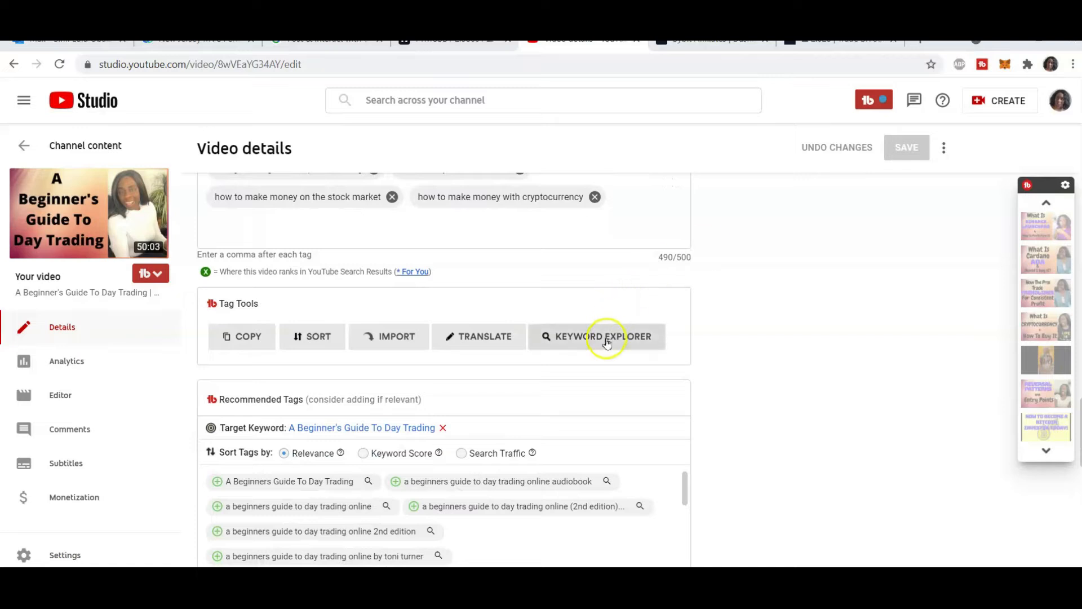
click(589, 342)
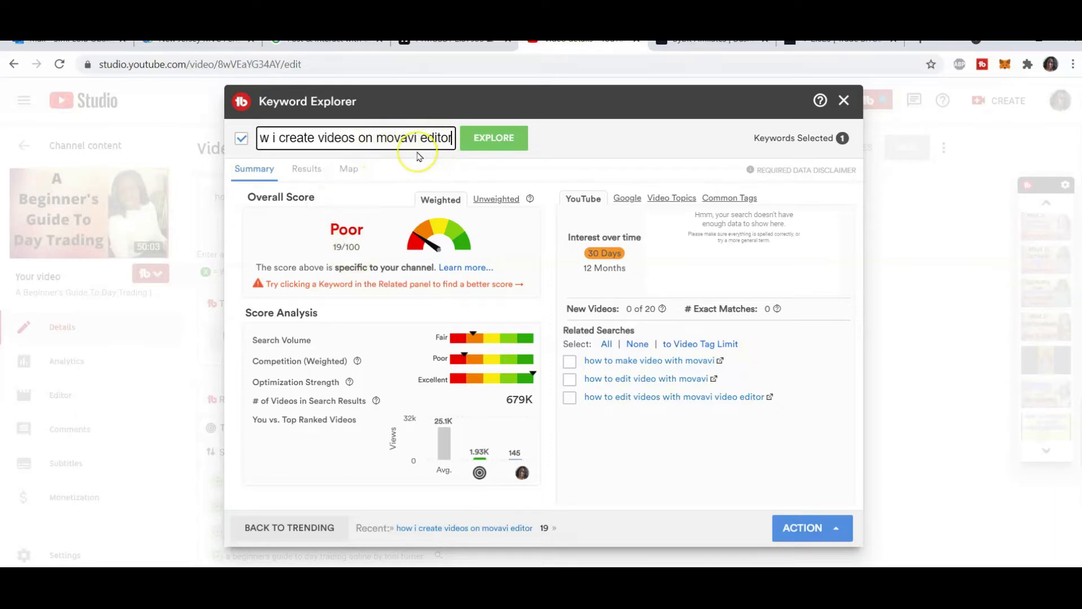
Search Keyword Explorer for keyword ideas starting with HOW I CREATE VIDEOS ON
key(ctrl+a)
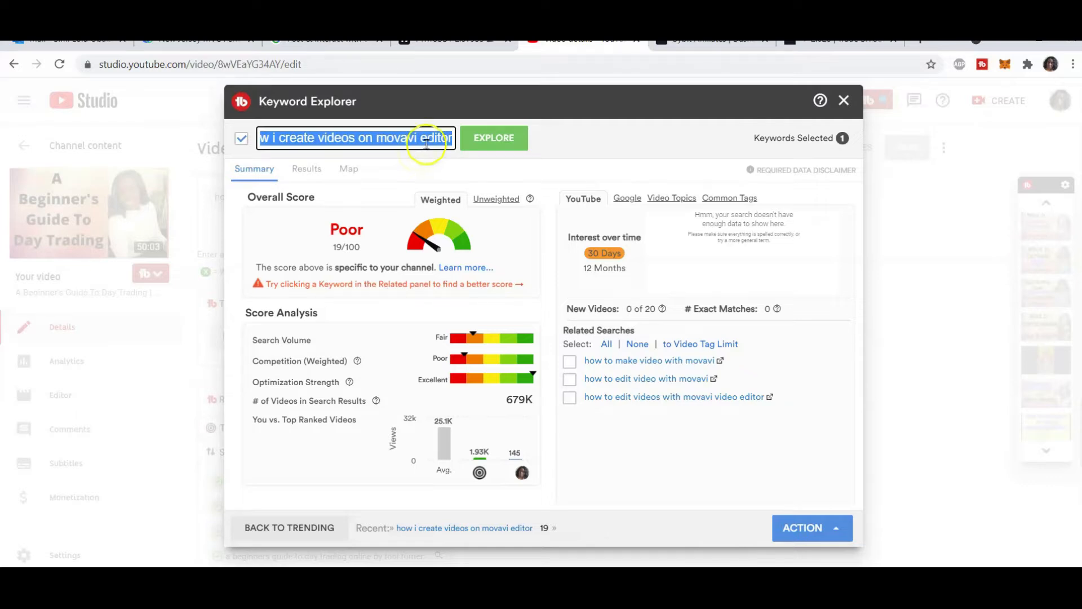
text(HOW I)
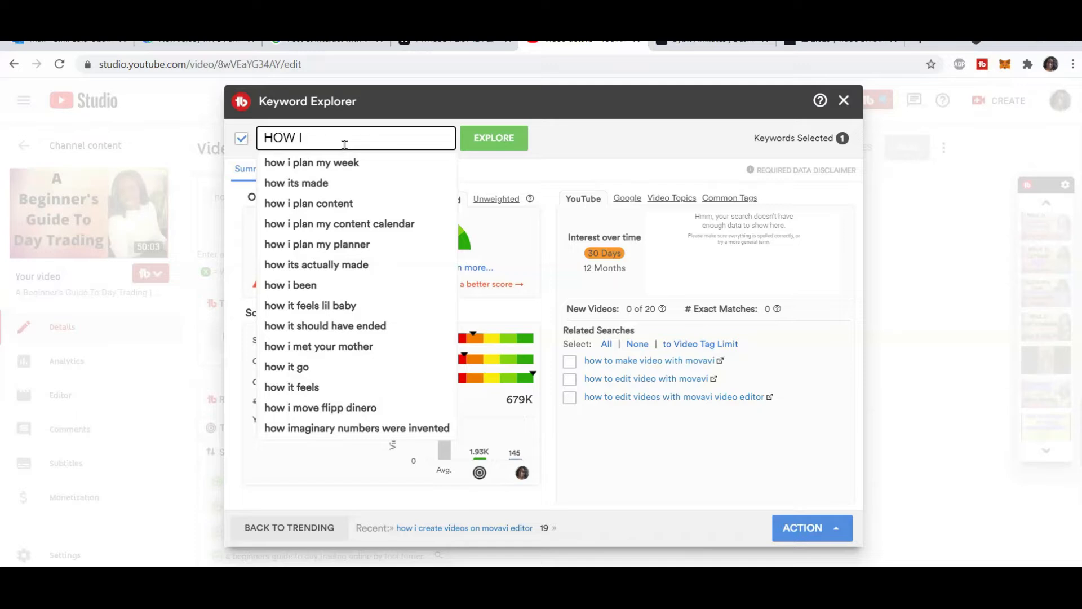
text(CREATE )
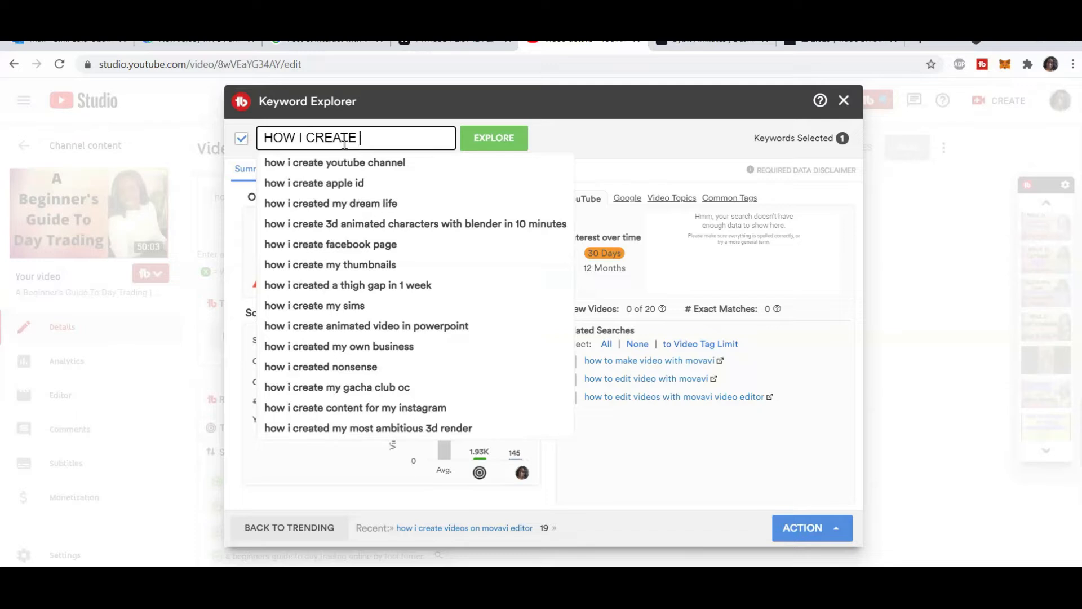
text(VIDEOS ON)
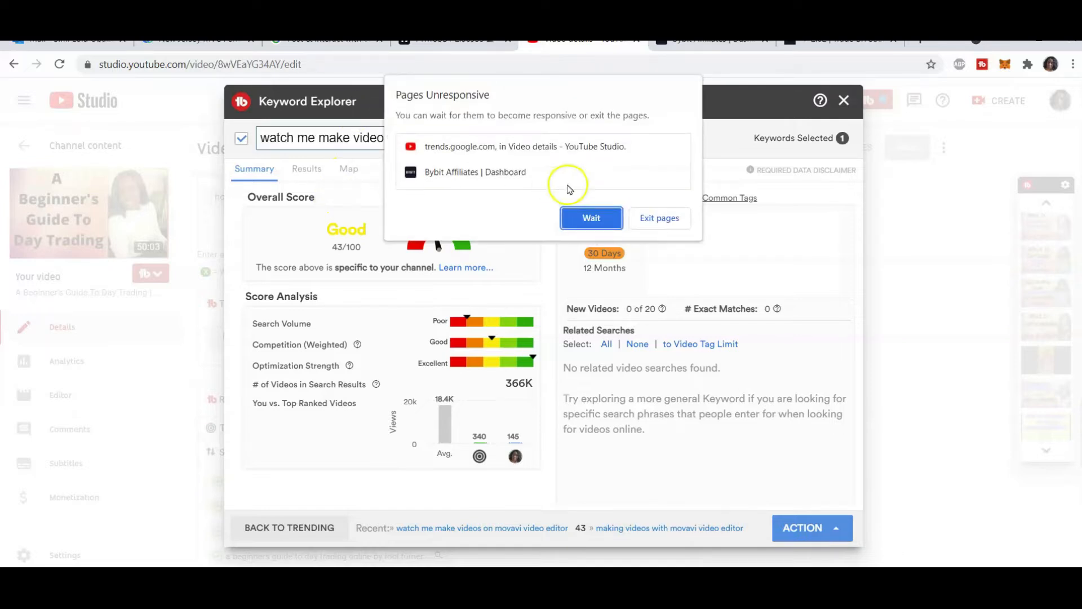
click(612, 219)
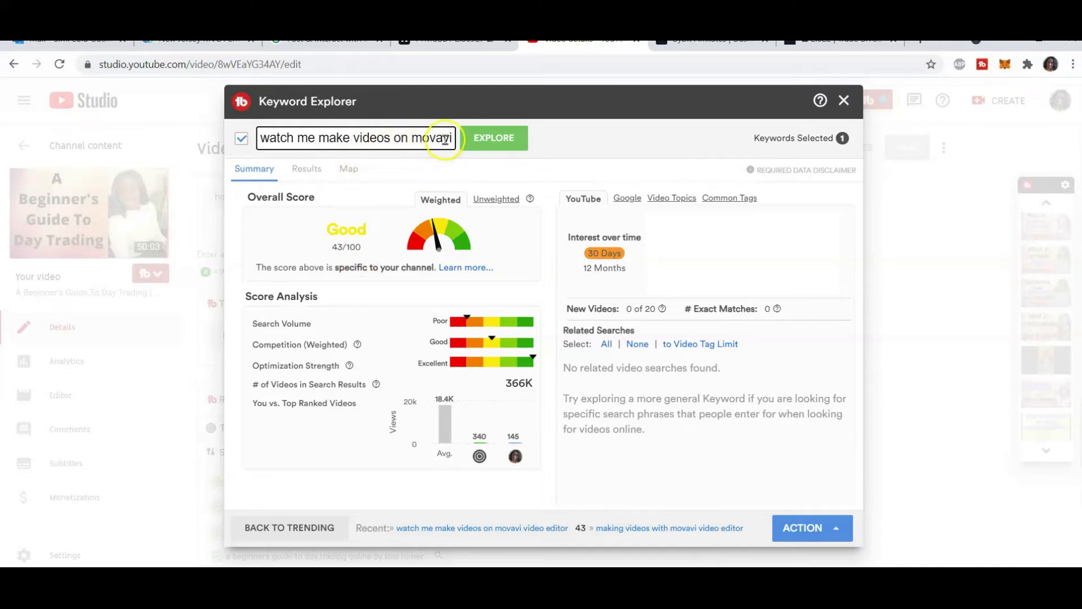
click(410, 141)
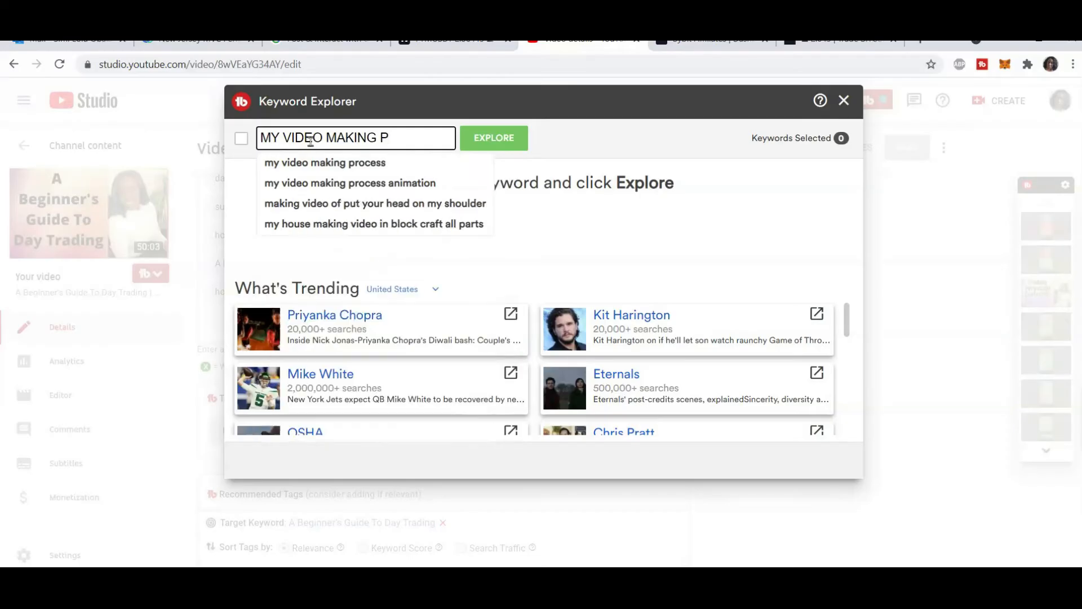
Explore the keyword my video making process with movavi video editor and select it for copying
text(ROCESS)
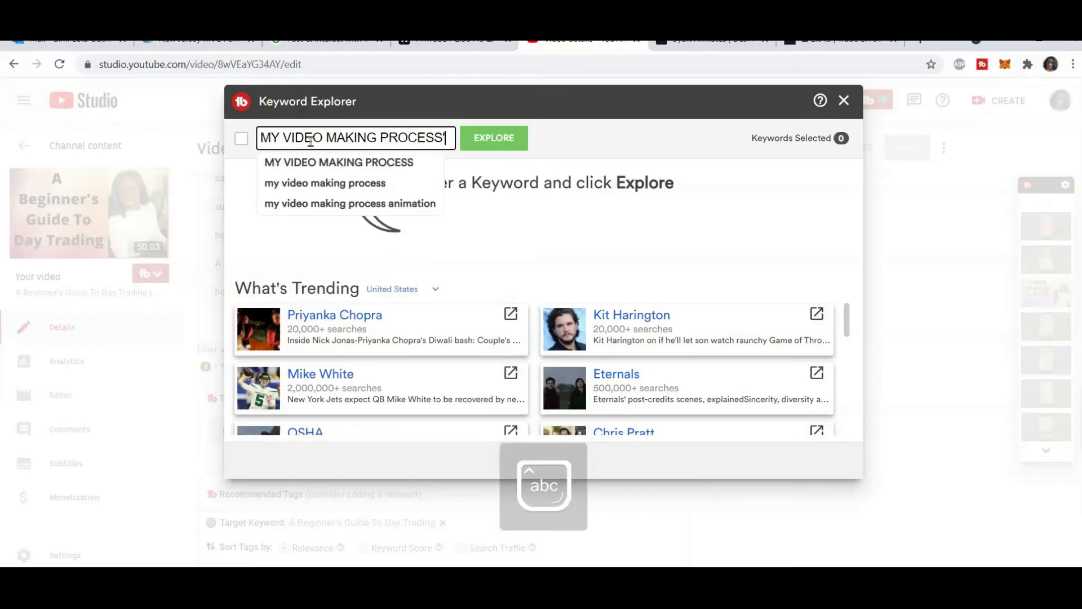
click(351, 163)
click(416, 135)
text(with movavi video editor)
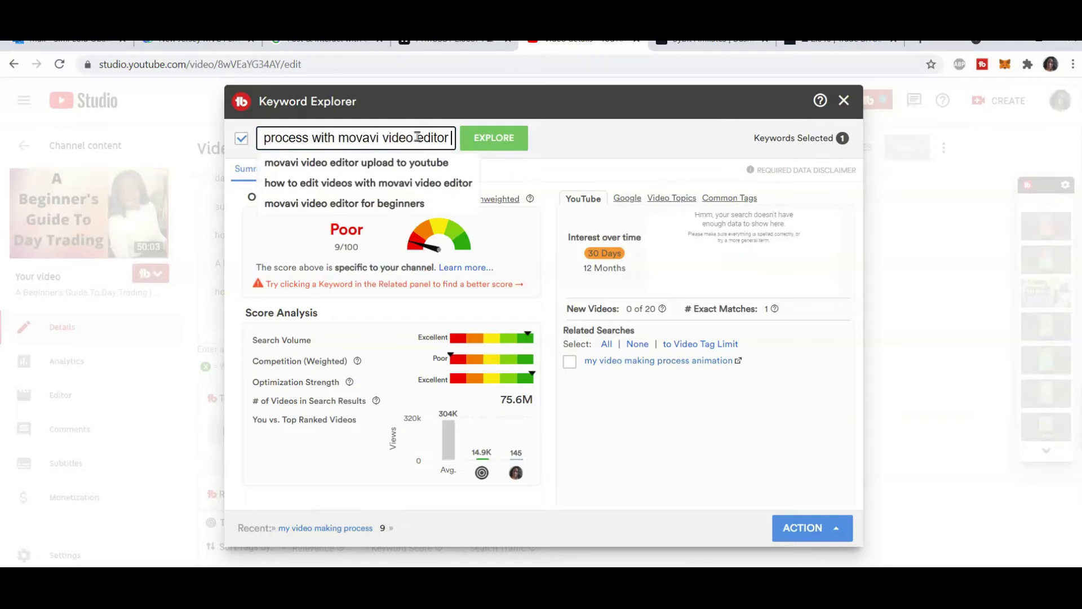
key(Return)
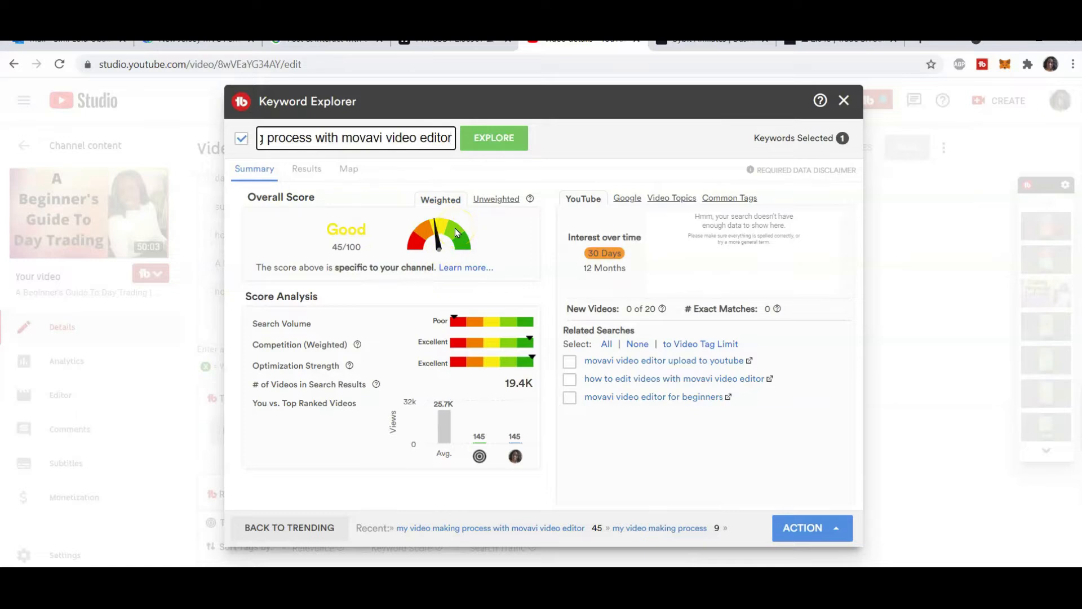
key(ctrl+a)
key(ctrl+c)
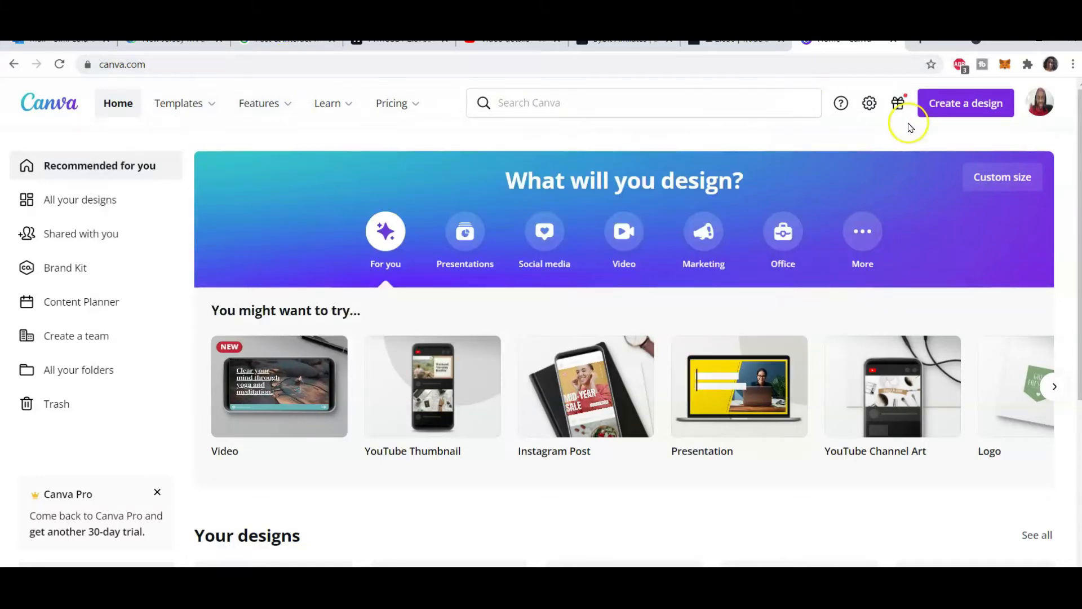
click(988, 106)
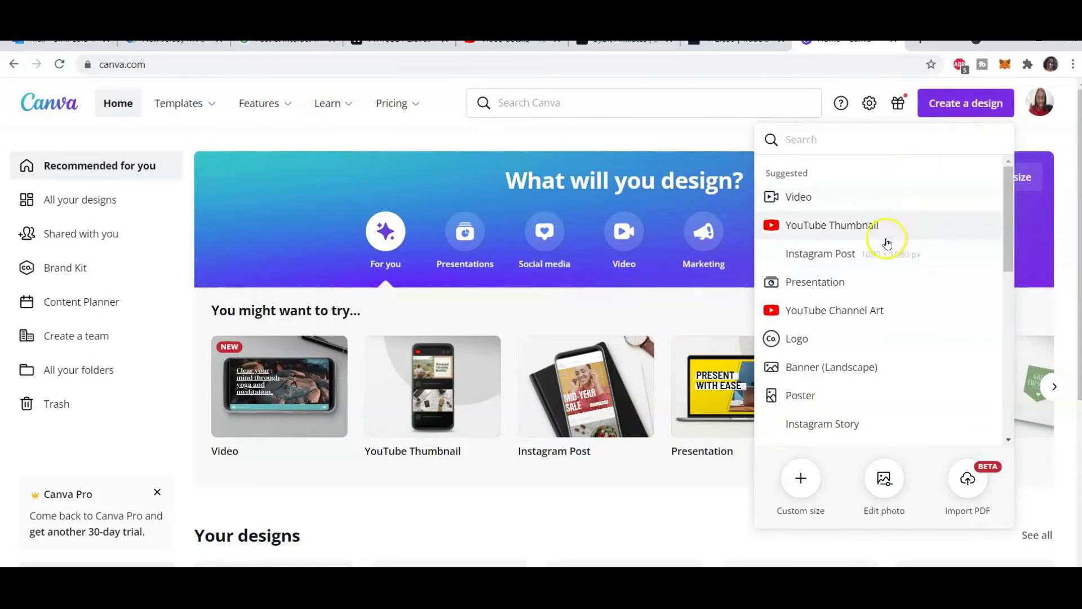
scroll(854, 266, down, 3)
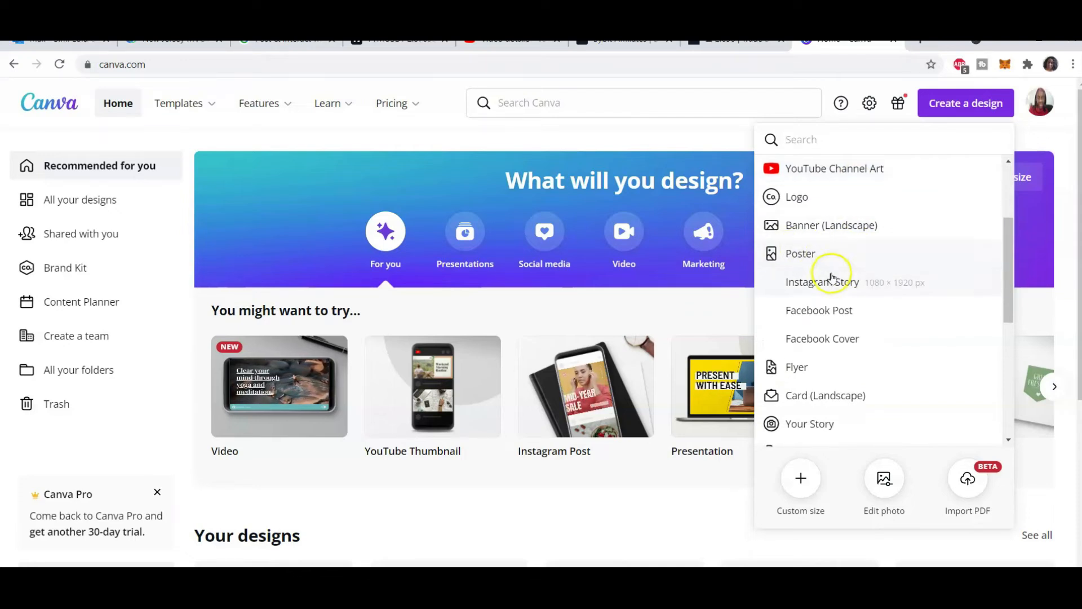
scroll(831, 279, down, 2)
scroll(833, 278, down, 4)
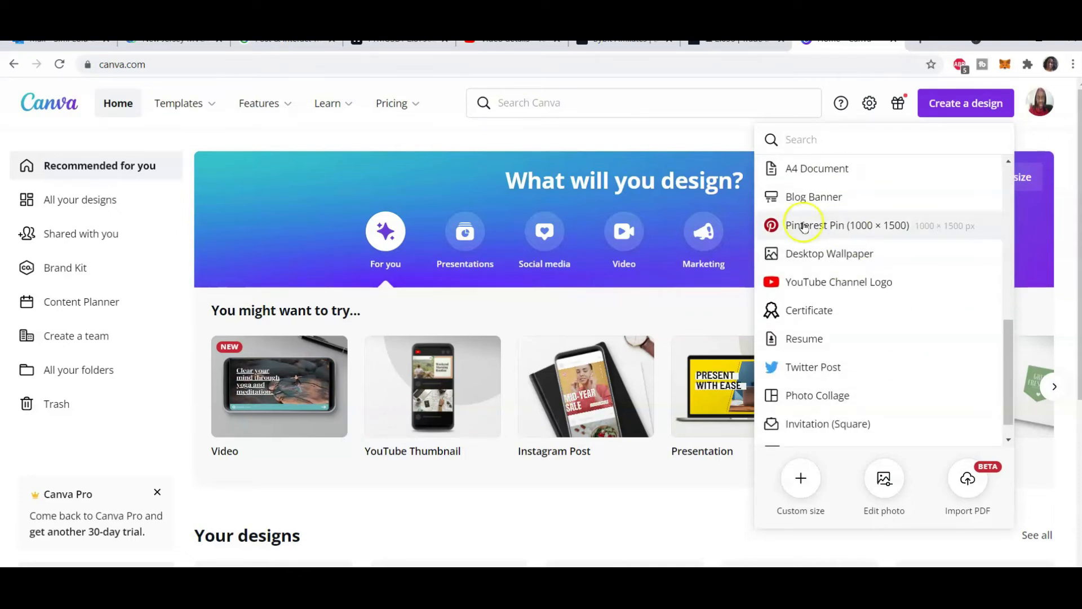
scroll(853, 255, down, 1)
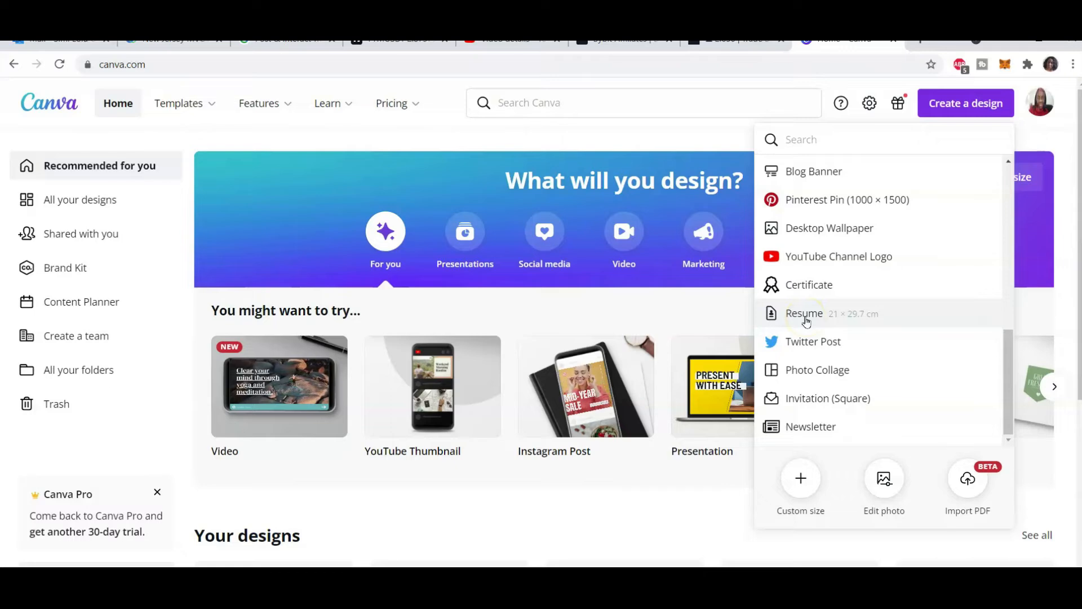
scroll(806, 322, down, 1)
scroll(806, 315, down, 3)
scroll(838, 367, up, 6)
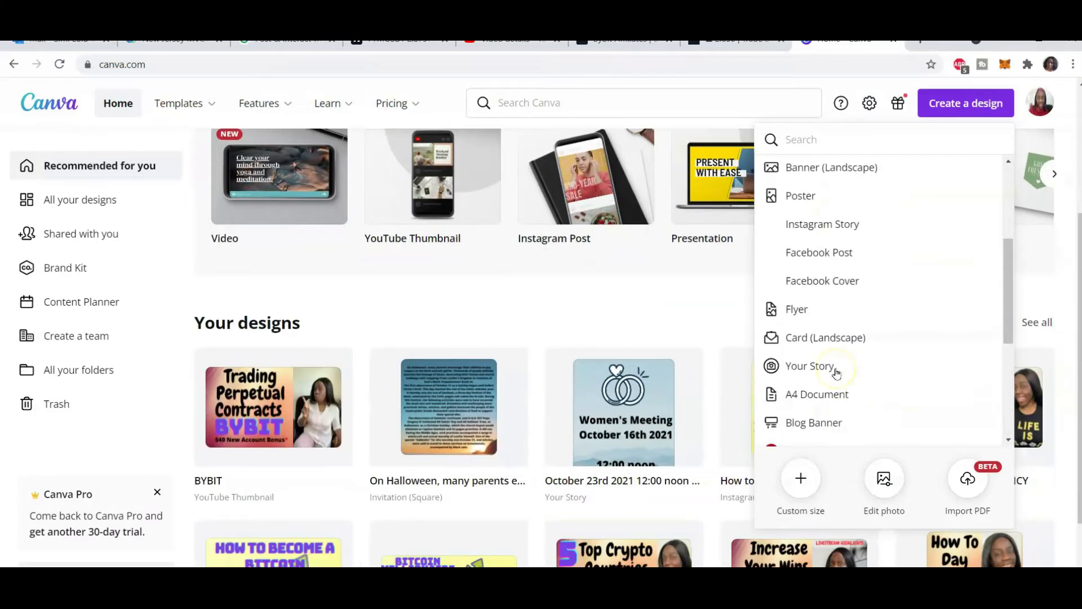
scroll(834, 364, up, 4)
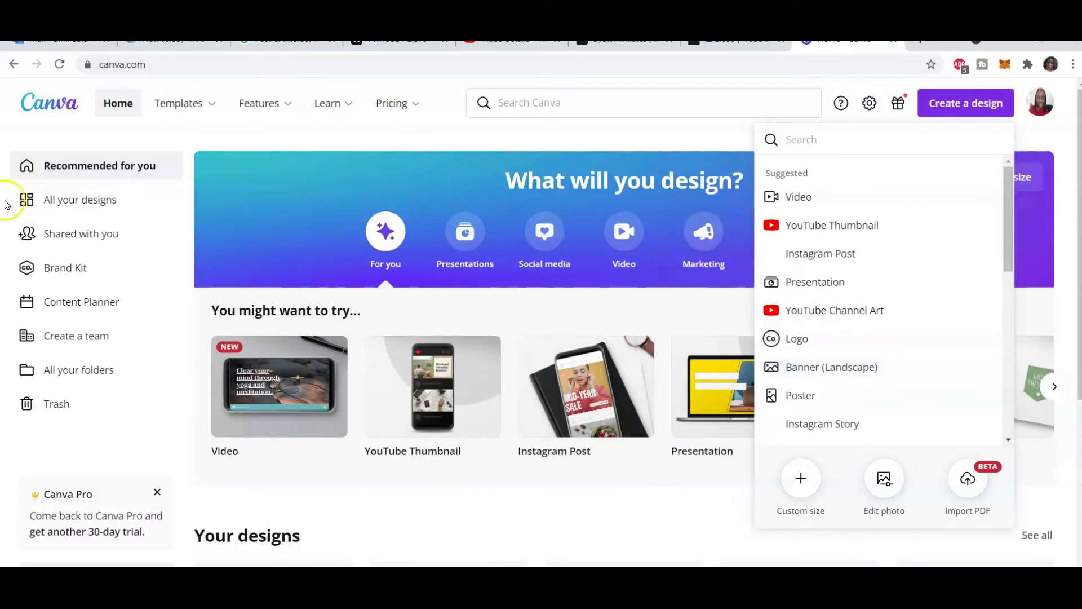
Open the BYBIT thumbnail design in Canva and paste the copied keyword over its headline
click(86, 201)
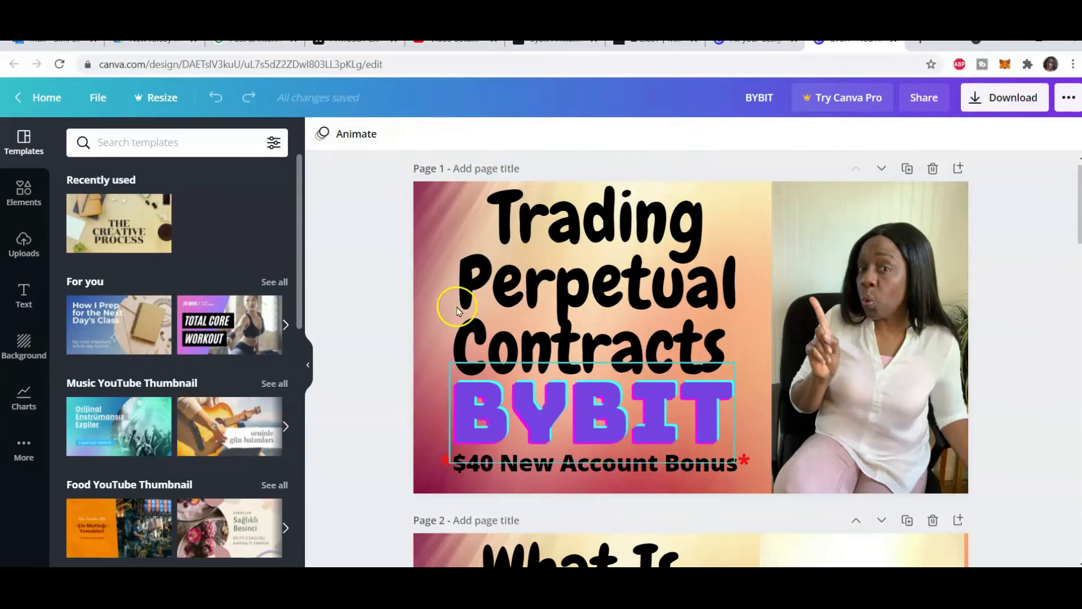
click(590, 241)
click(587, 228)
key(ctrl+a)
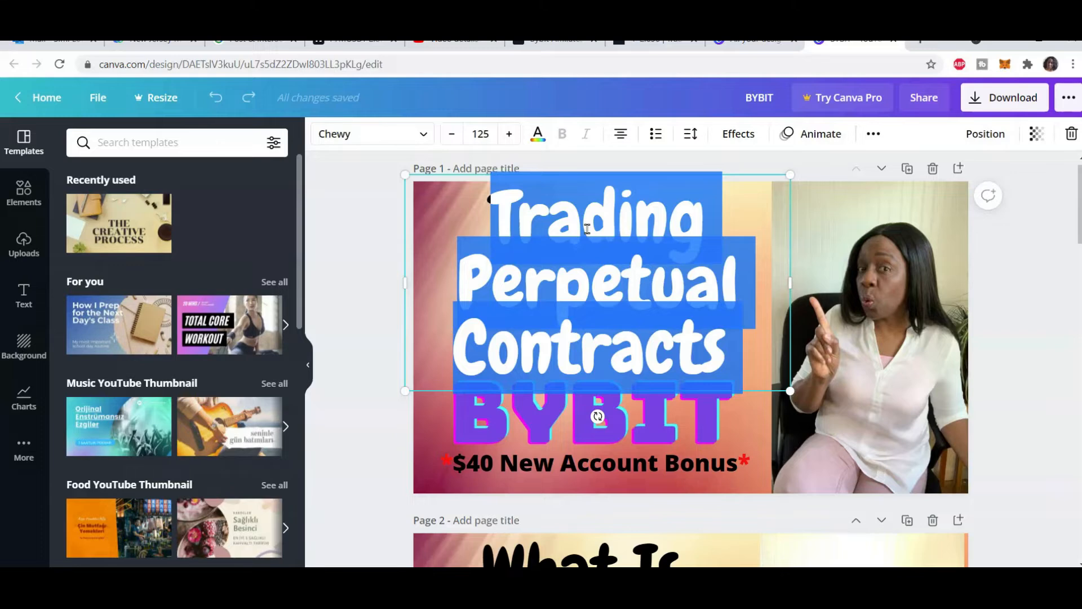
text(movavi video editor)
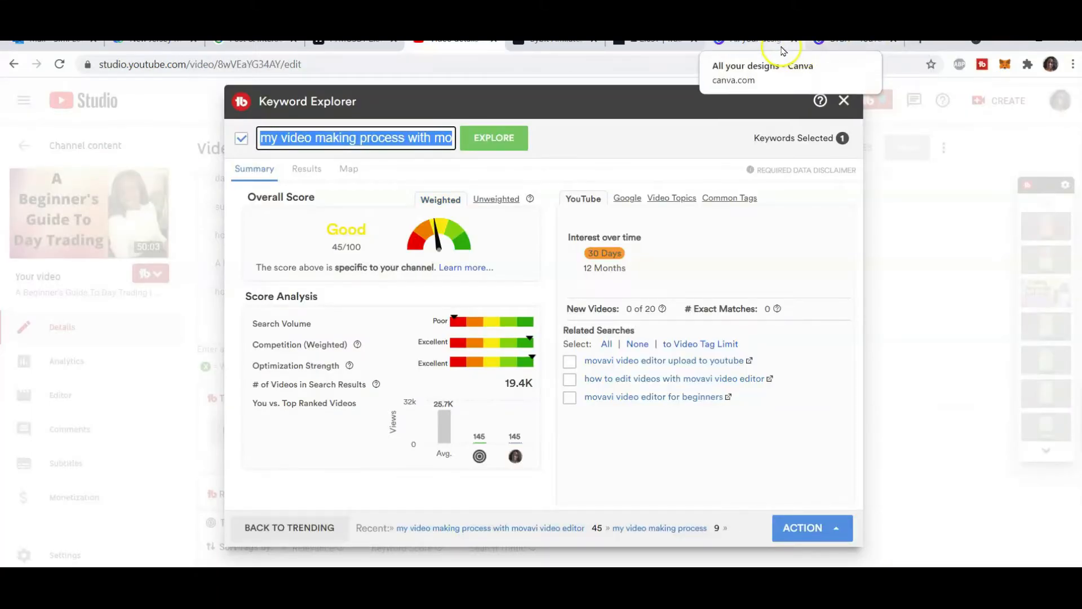
Reopen the BYBIT thumbnail and replace its headline with my video making process with movavi video editor
click(776, 41)
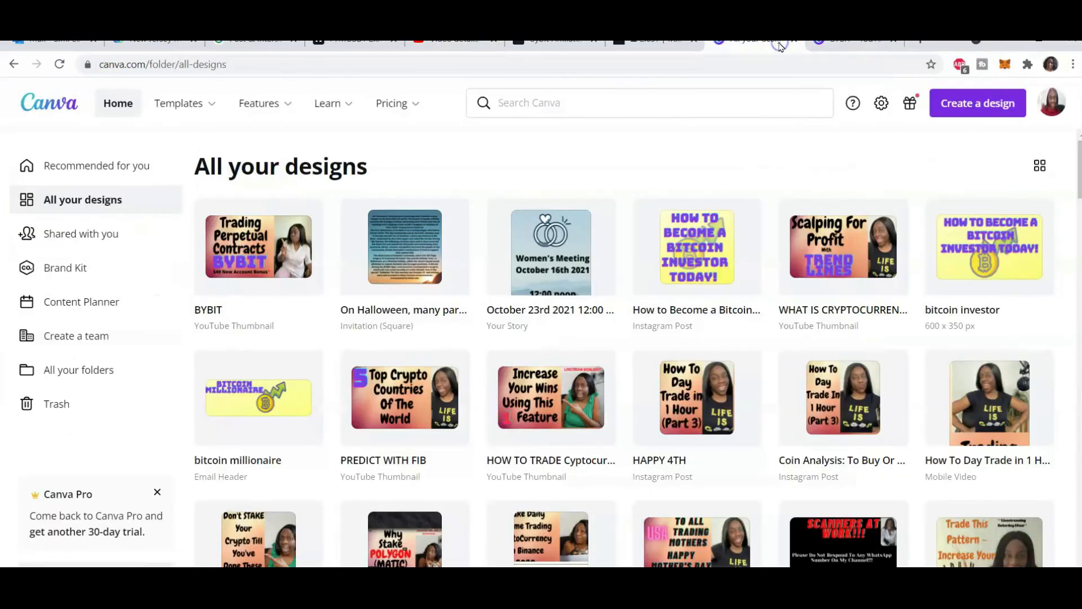
click(253, 264)
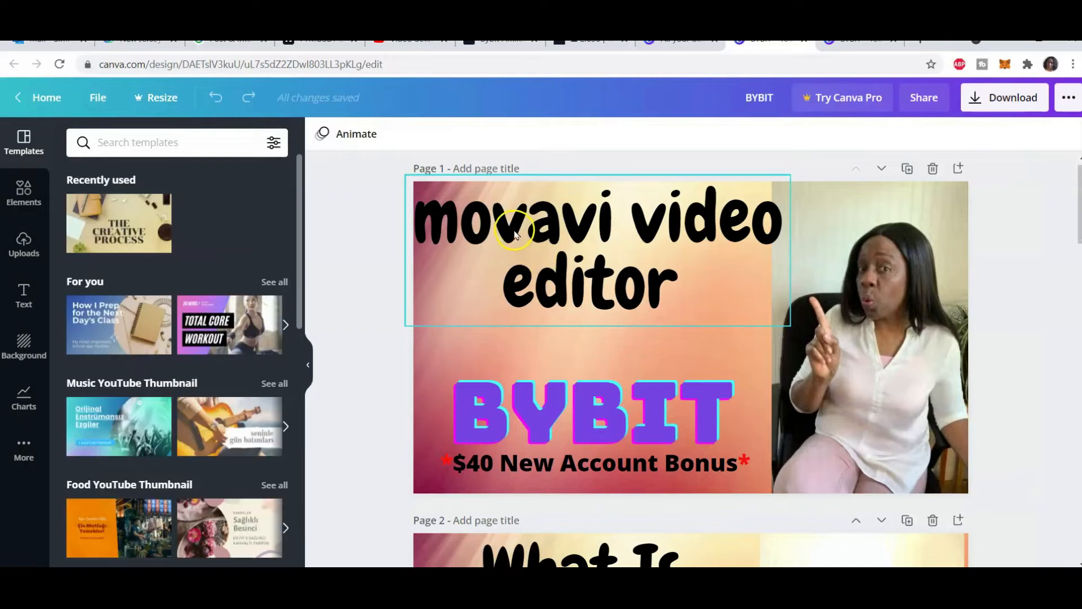
click(516, 220)
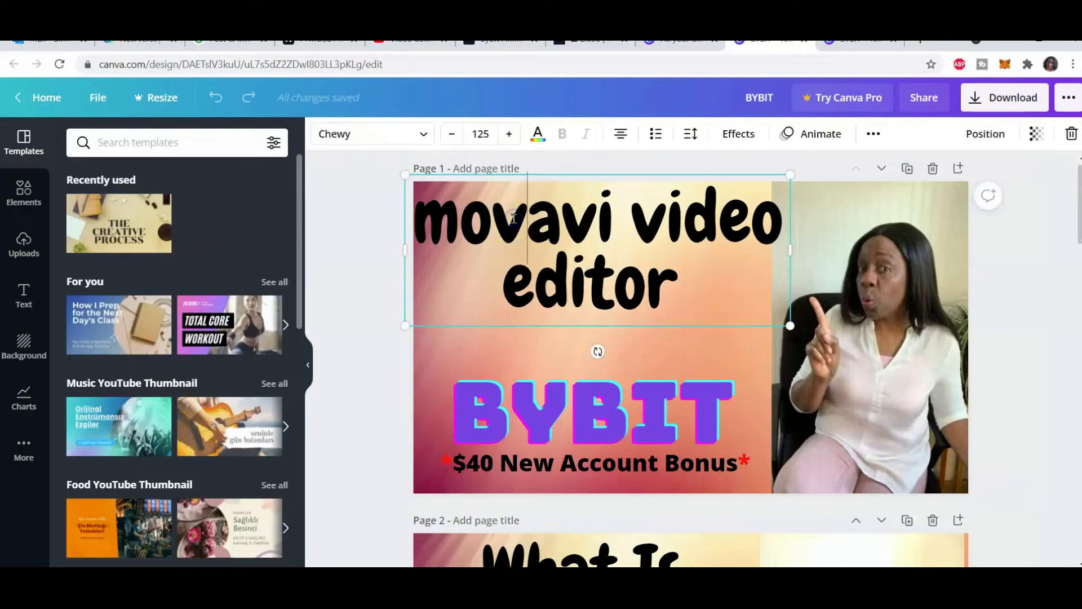
key(ctrl+a)
key(ctrl+v)
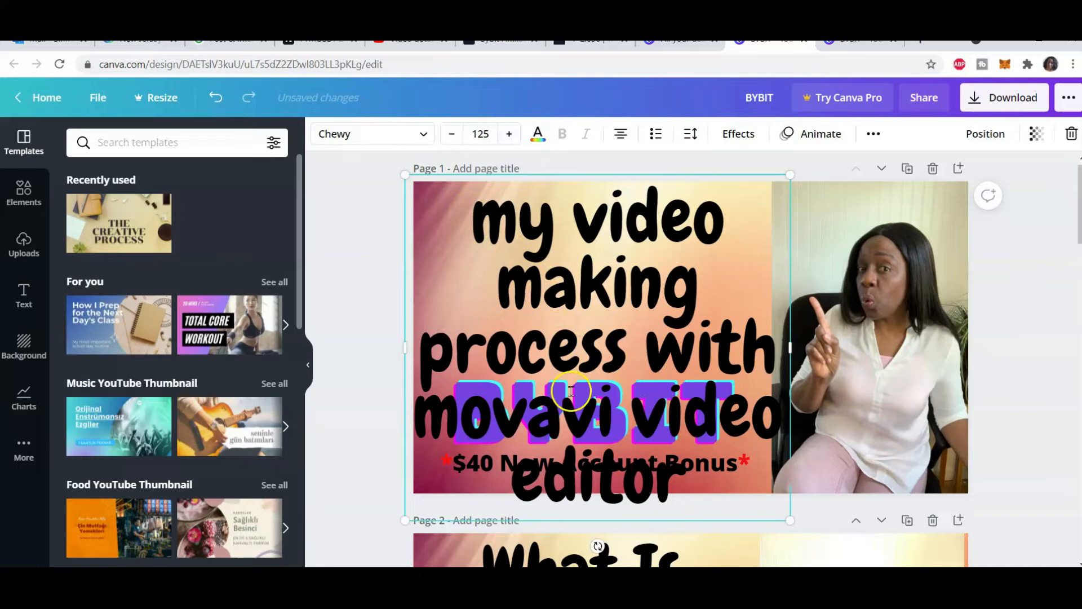
Set the headline's font size to 88 and move the $40 New Account Bonus line off the thumbnail
click(477, 132)
scroll(507, 378, down, 5)
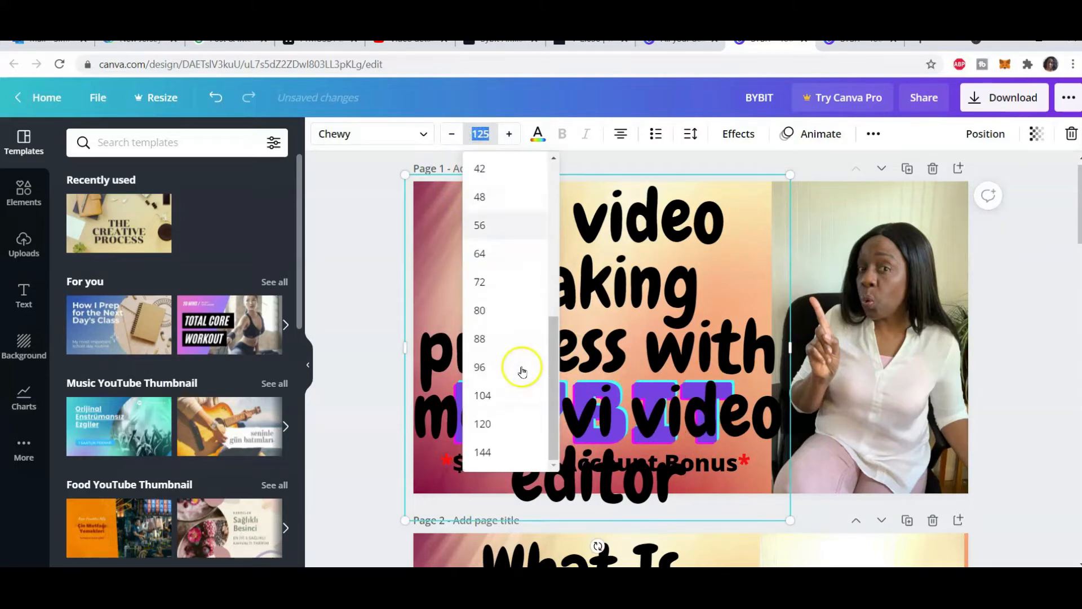
click(503, 340)
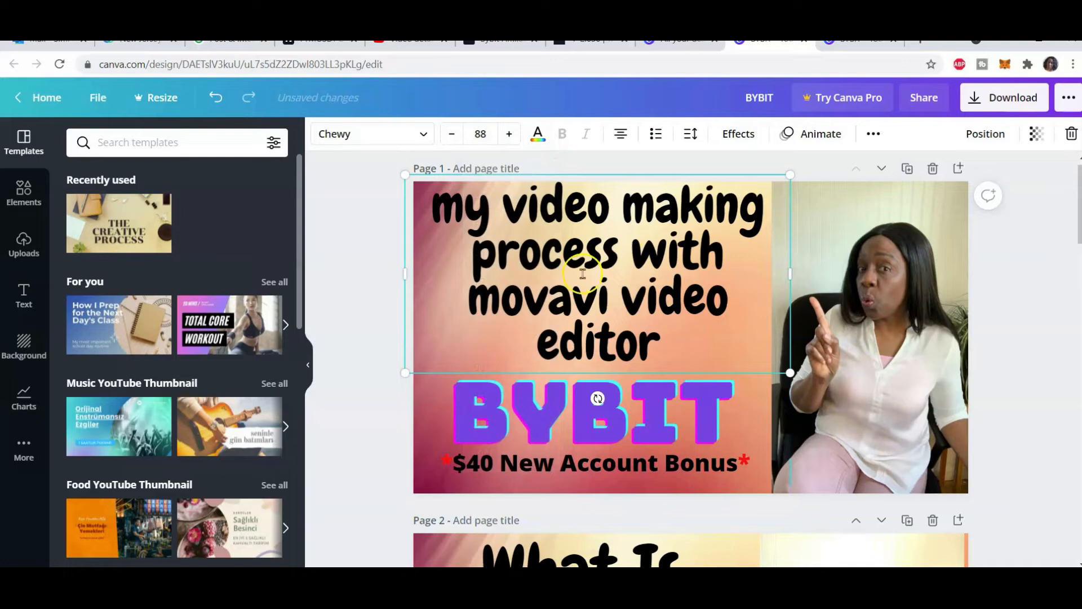
drag(629, 470, 200, 502)
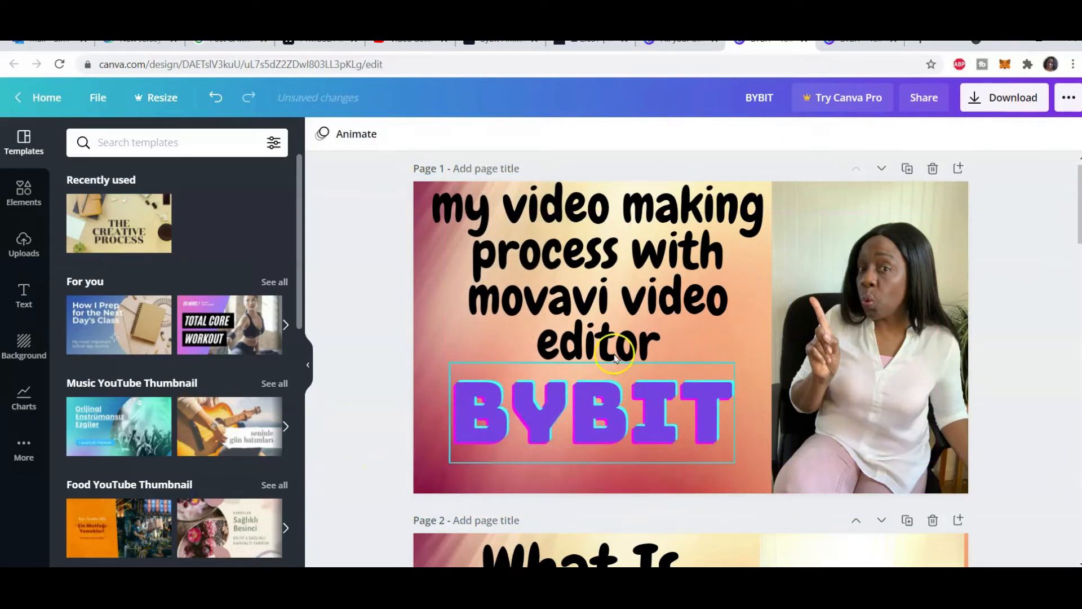
Cut movavi video editor from the headline and paste it over the BYBIT text
click(471, 302)
drag(468, 302, 691, 344)
right_click(642, 317)
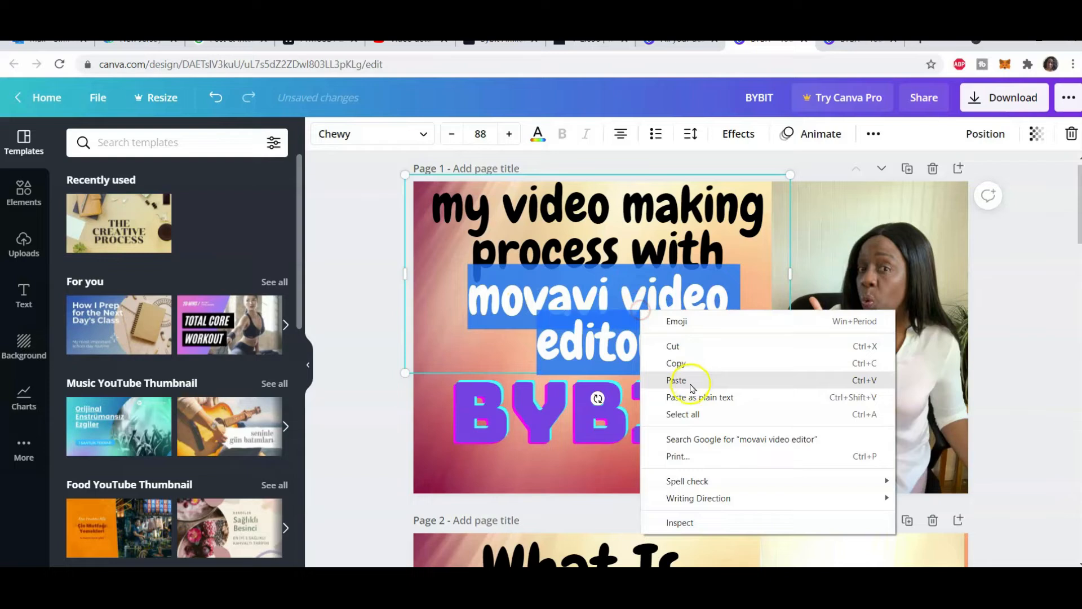
click(692, 347)
click(555, 391)
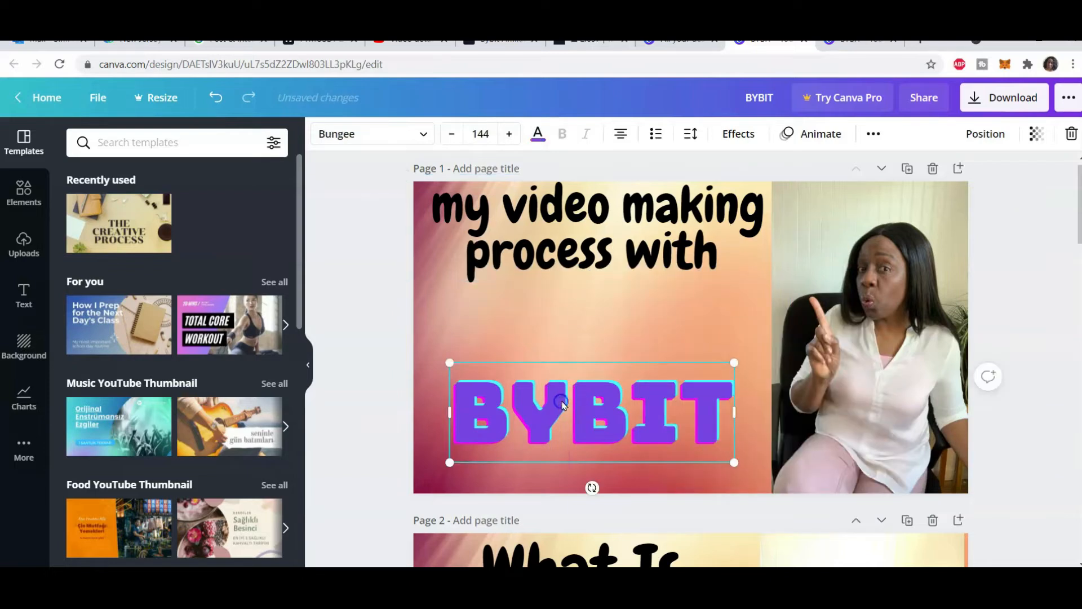
double_click(556, 391)
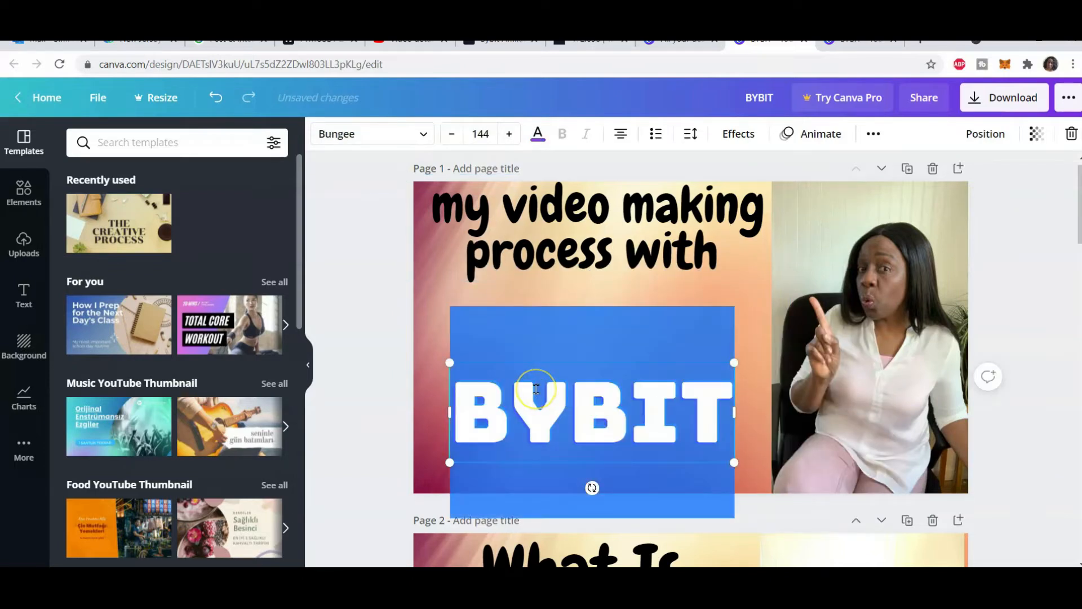
key(ctrl+v)
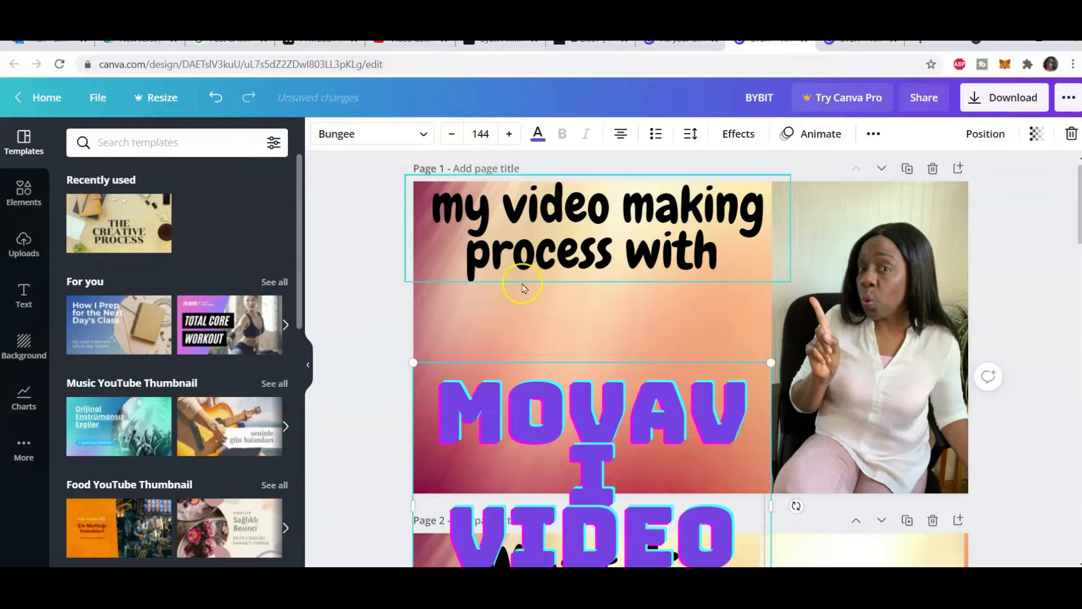
Set the pasted MOVAVI VIDEO EDITOR text to size 64 and move it lower on the thumbnail
click(483, 134)
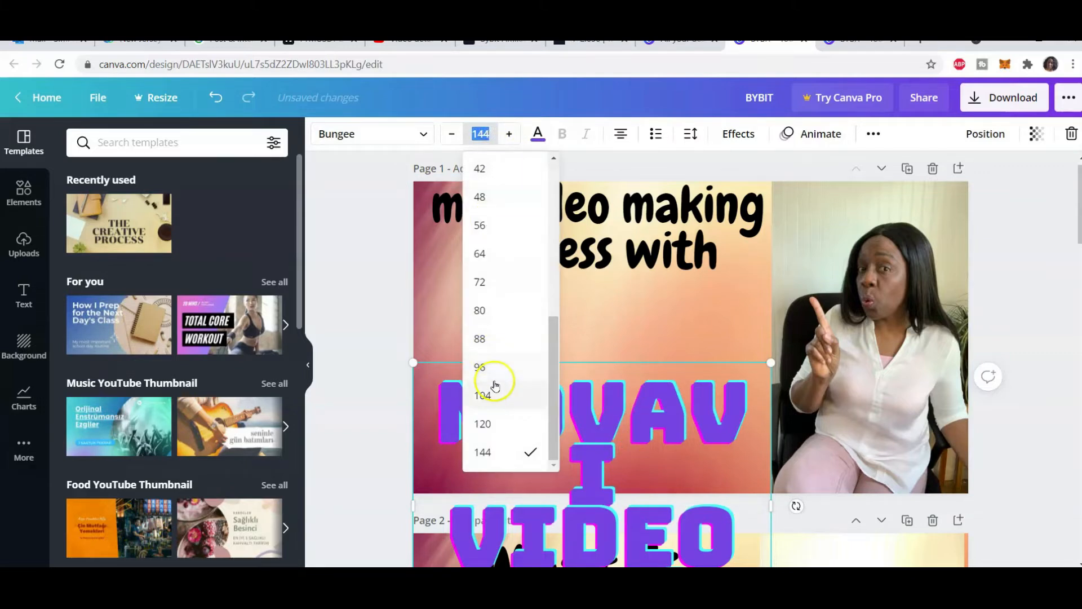
click(495, 257)
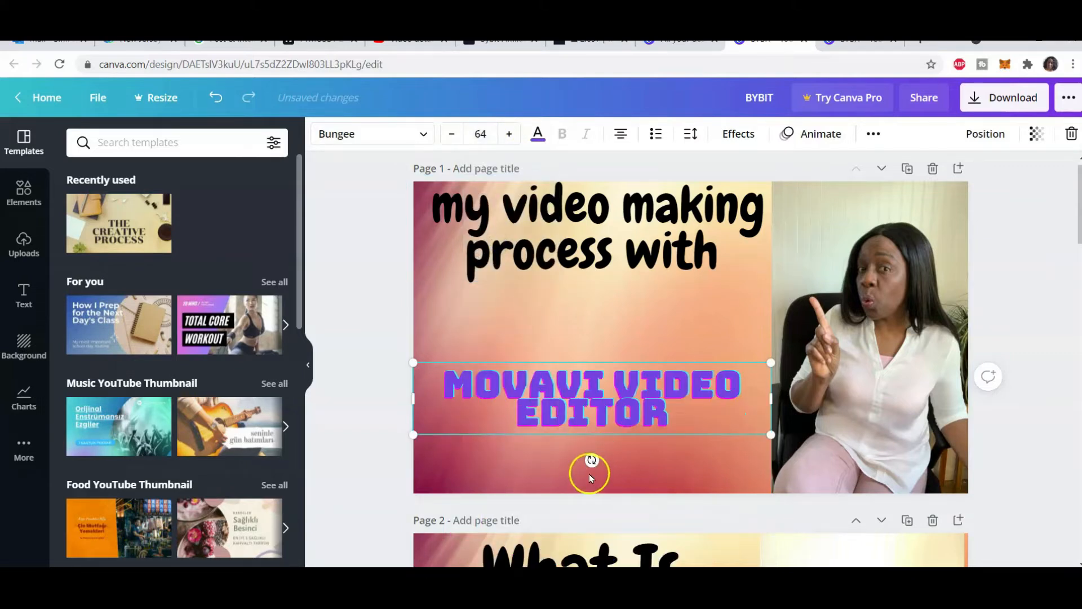
drag(582, 389, 587, 411)
click(561, 307)
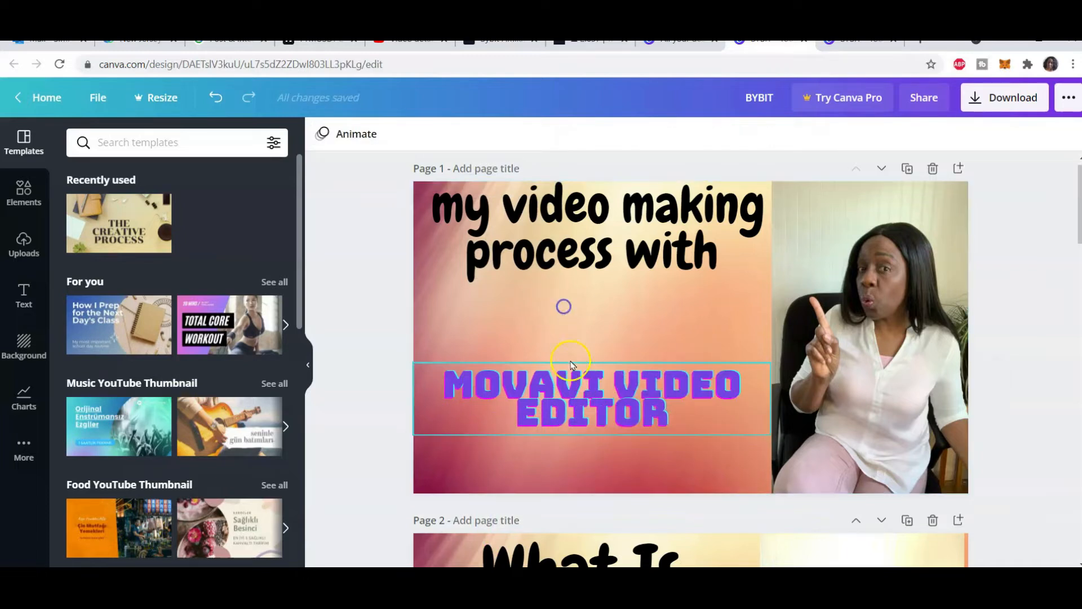
click(496, 415)
drag(495, 416, 496, 468)
Move the headline down on the thumbnail and increase its font size to 90
drag(614, 225, 612, 282)
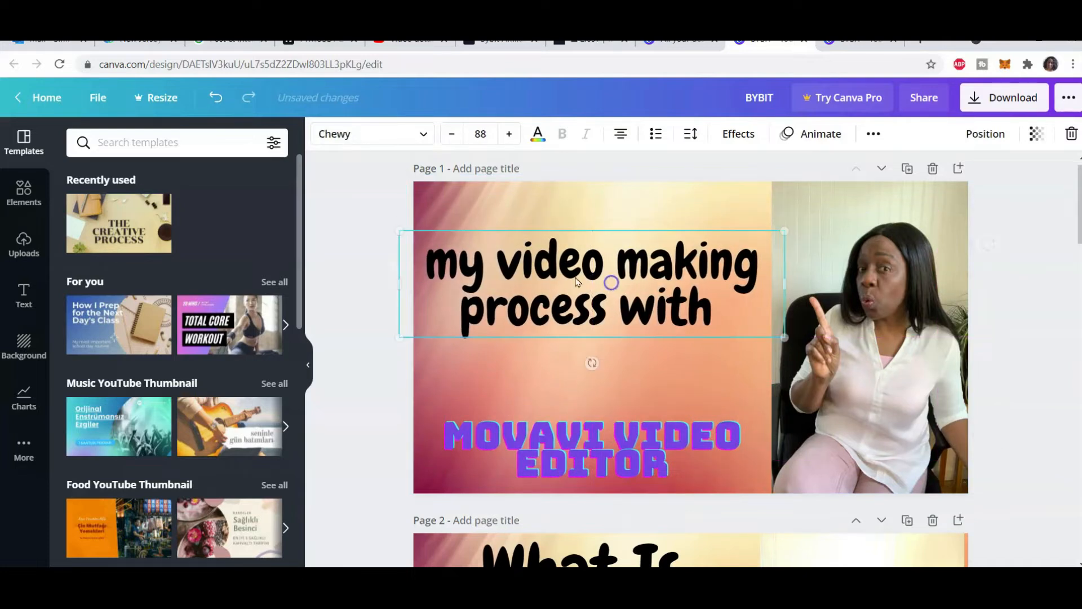
click(508, 134)
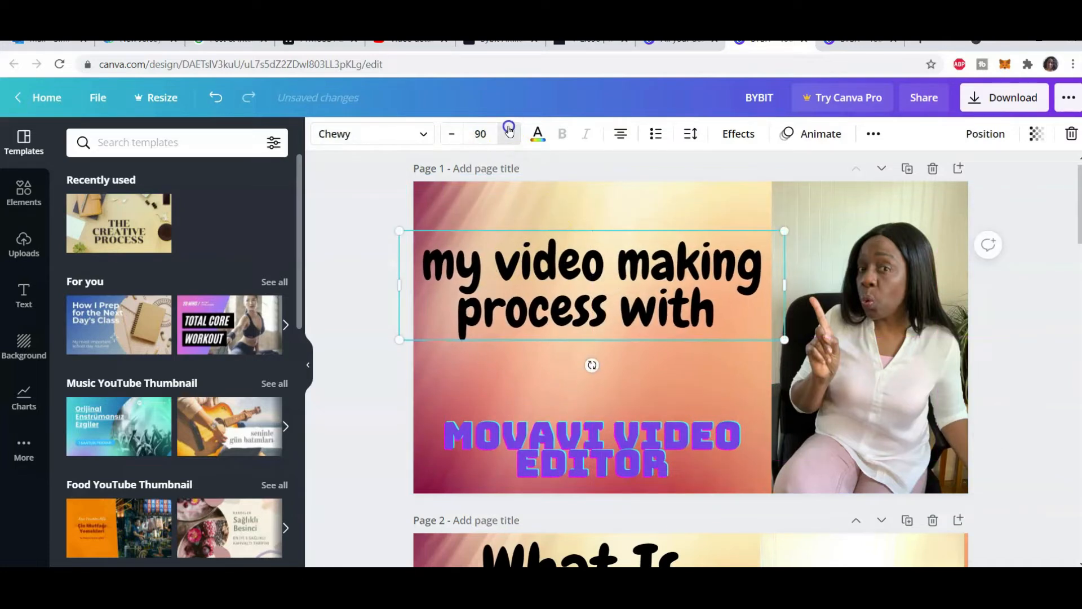
click(508, 134)
Change the separate with text's font to Chewy
click(425, 134)
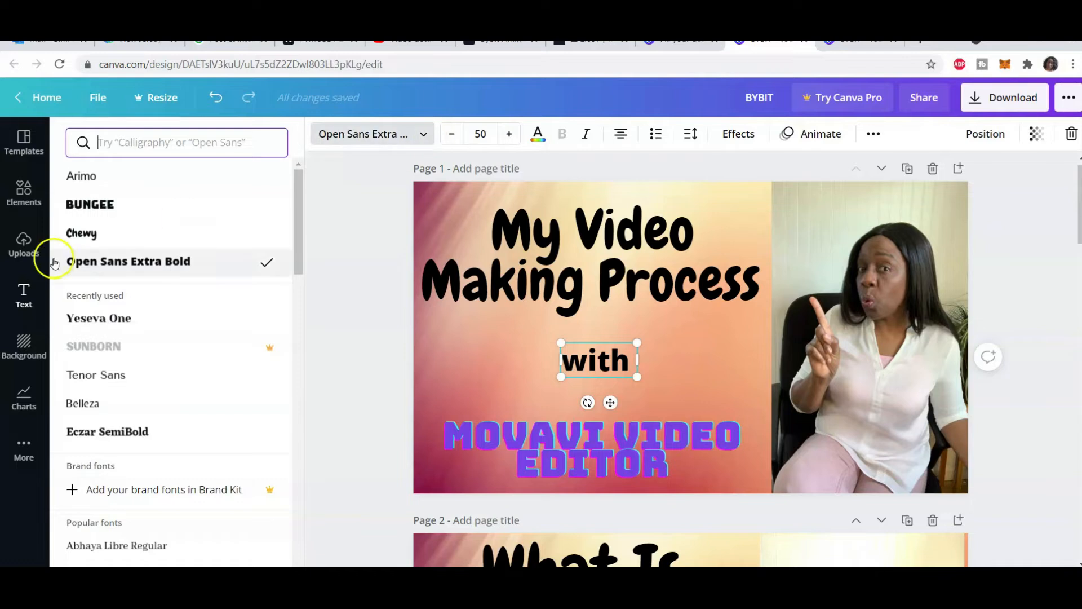
click(84, 233)
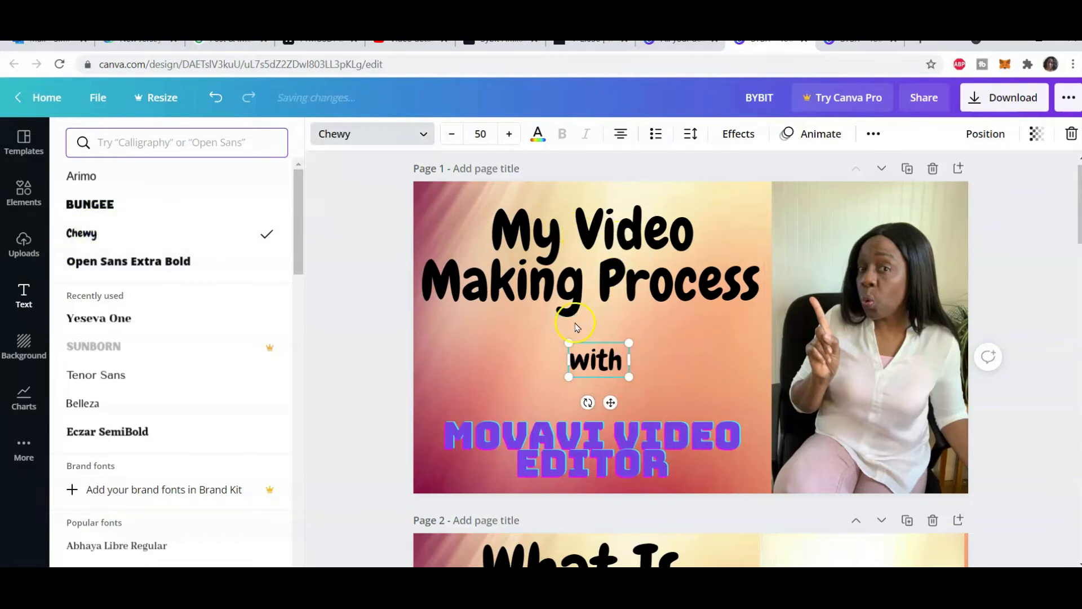
click(697, 188)
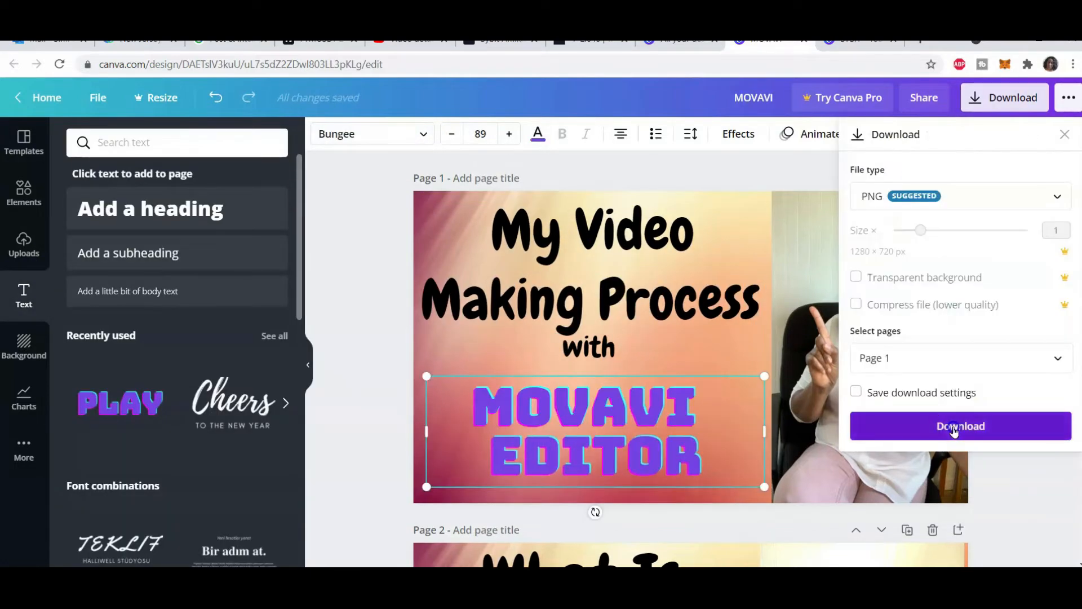
Open the downloaded MOVAVI.png thumbnail in Photos and choose to save it as a copy
click(958, 426)
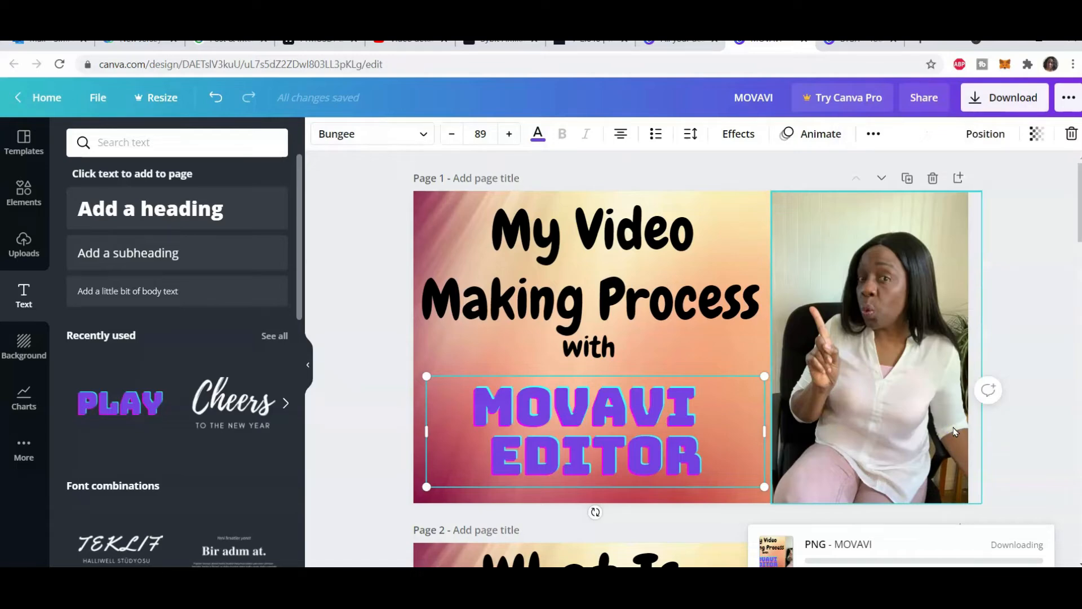
click(768, 232)
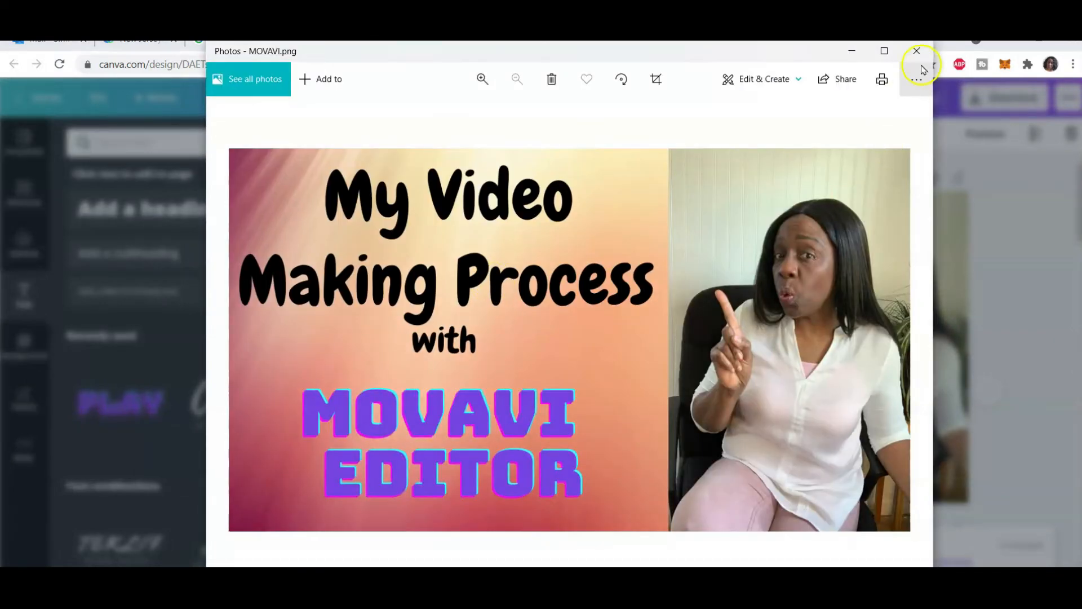
click(916, 78)
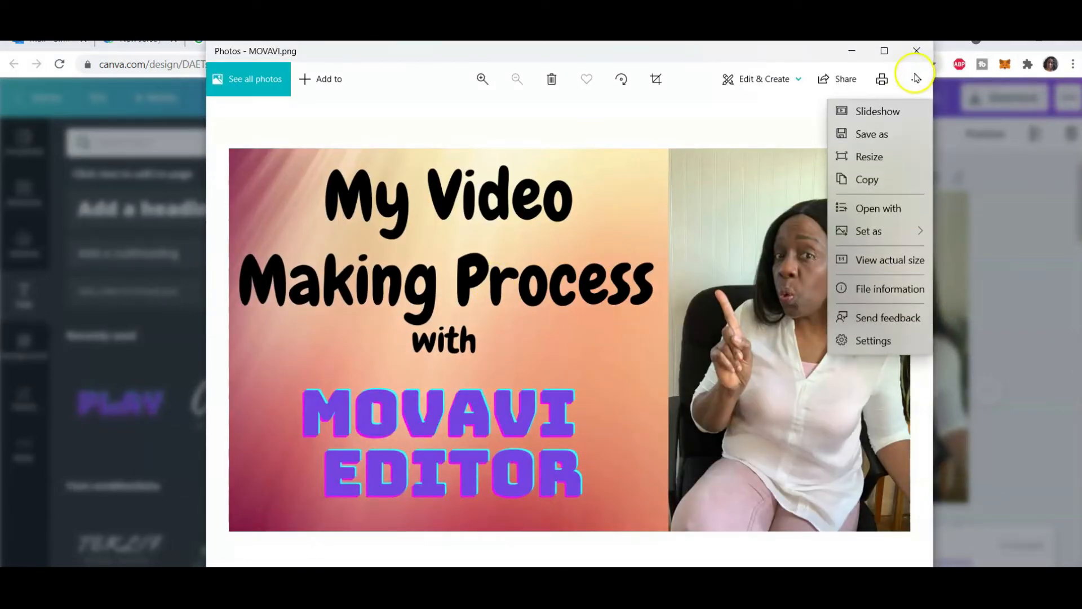
click(900, 140)
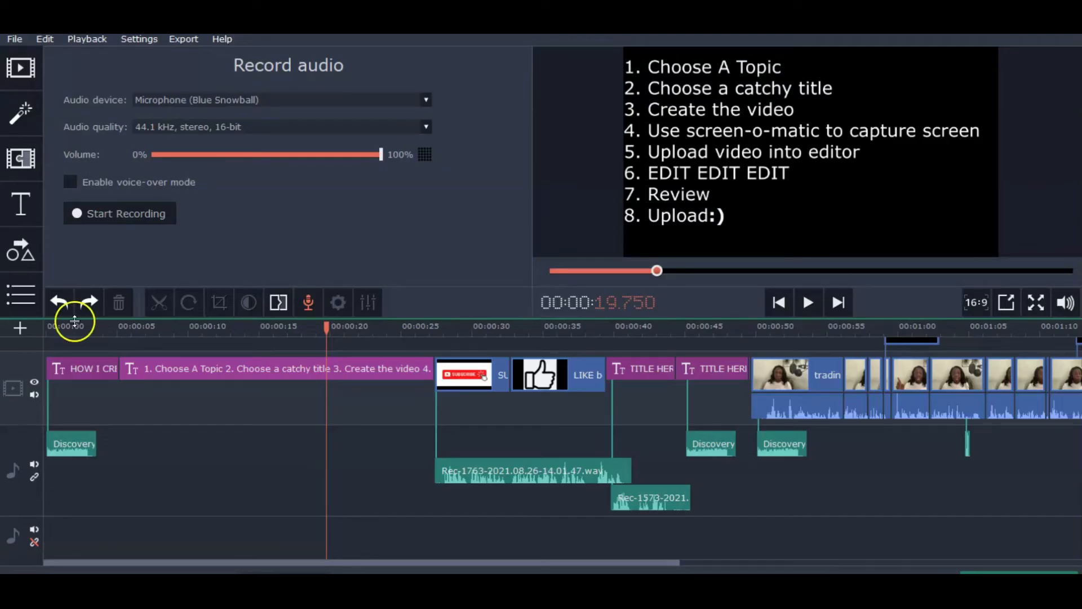
Import the INTRO33, PART2 and PART3 clips from the Screencast-O-Matic folder as media files
click(19, 72)
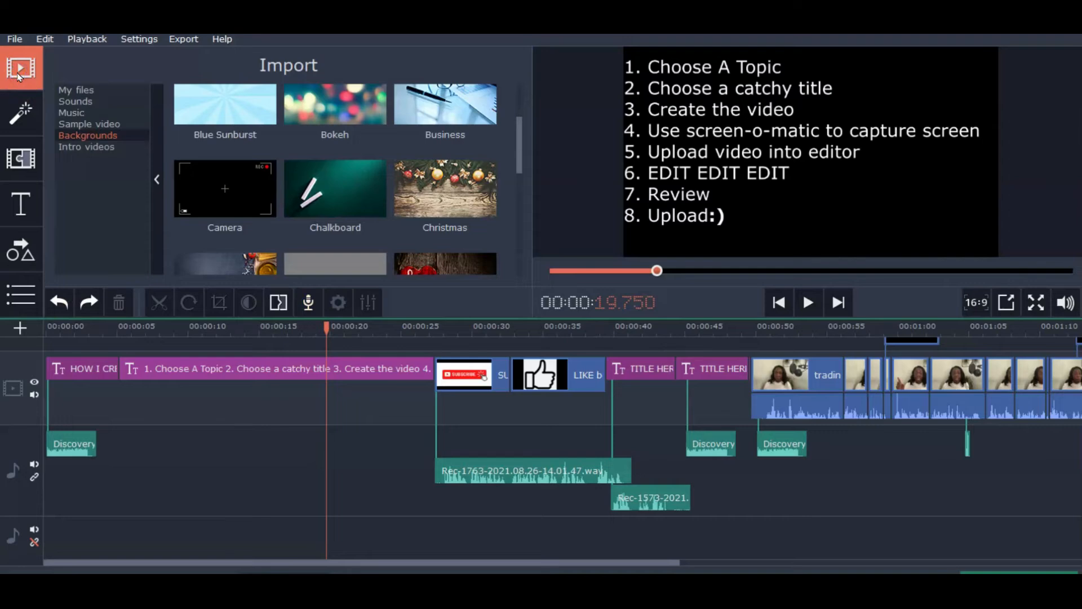
click(68, 91)
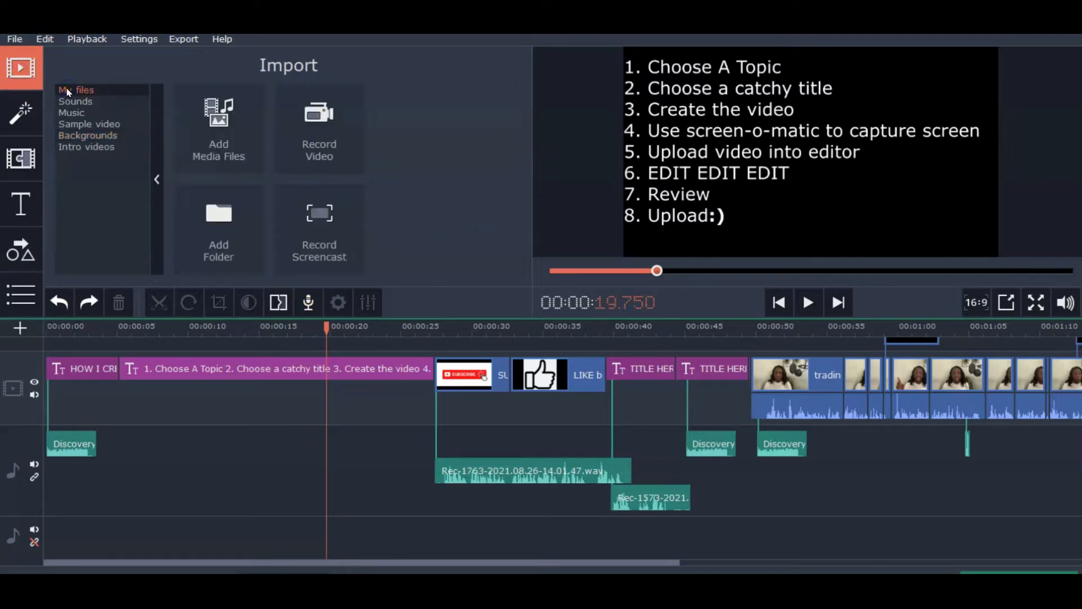
click(219, 127)
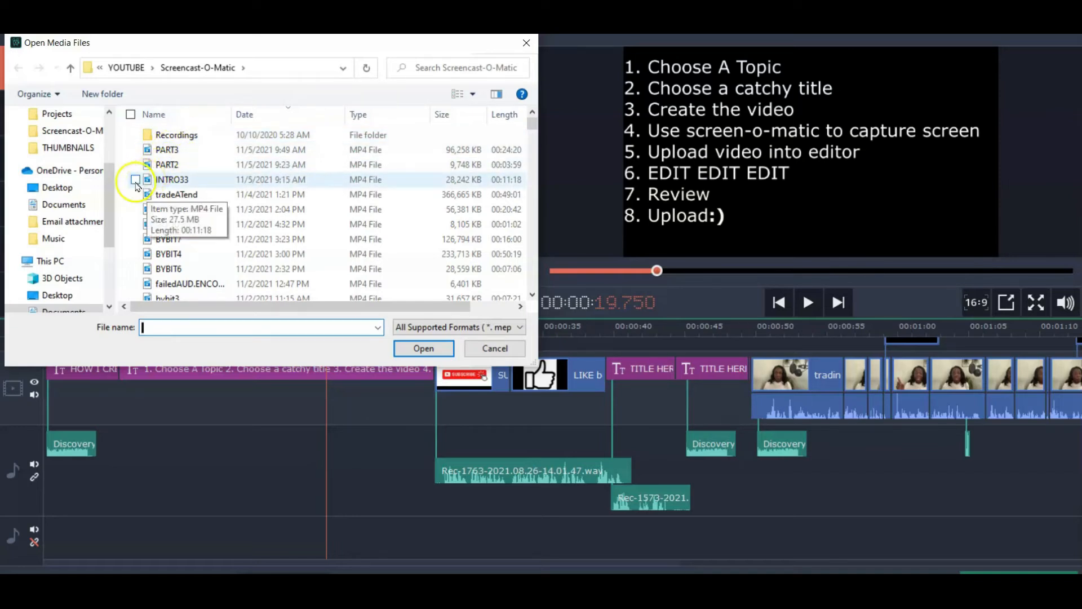
click(135, 178)
click(135, 164)
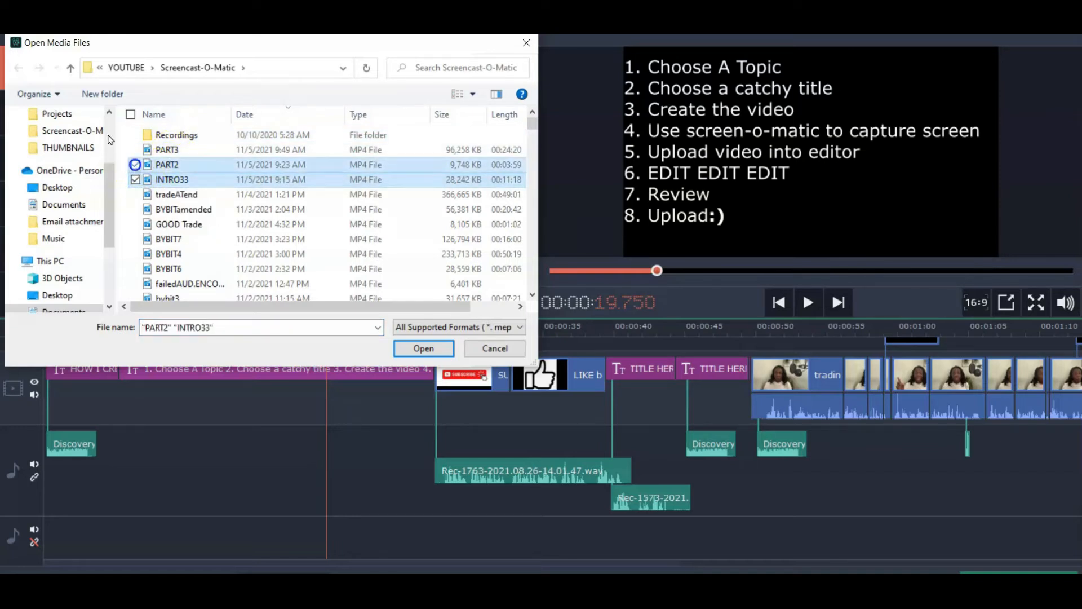
click(135, 149)
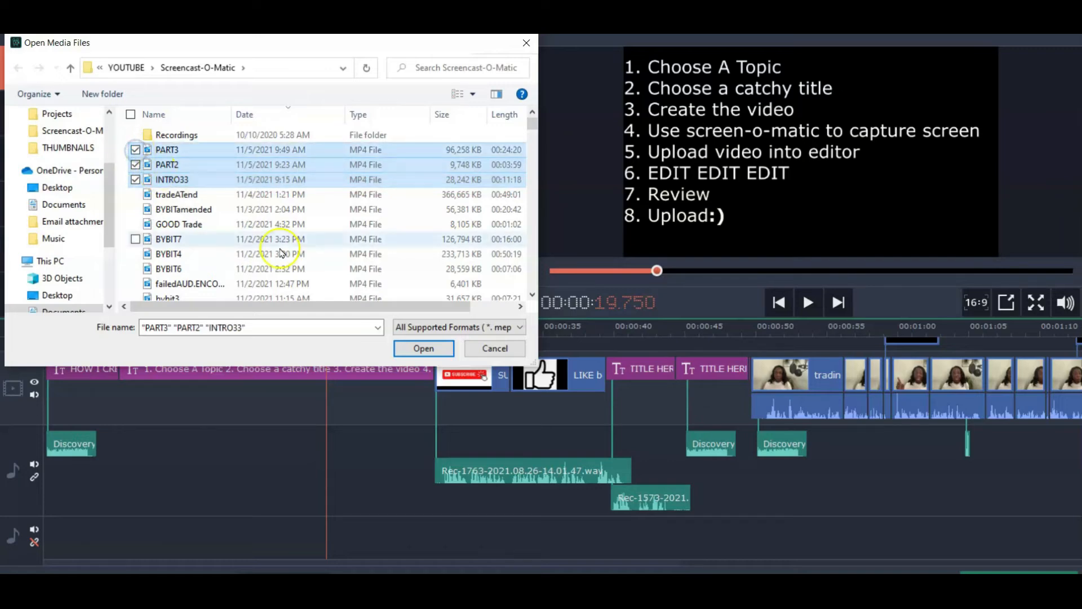
click(412, 347)
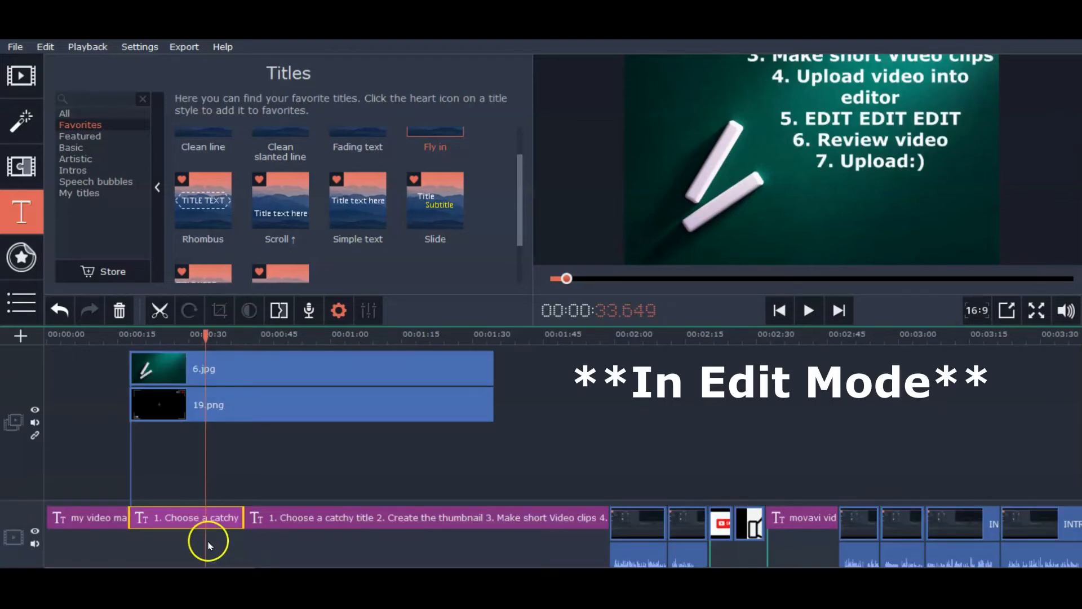
Play back the project from the opening title clip to review it
click(182, 515)
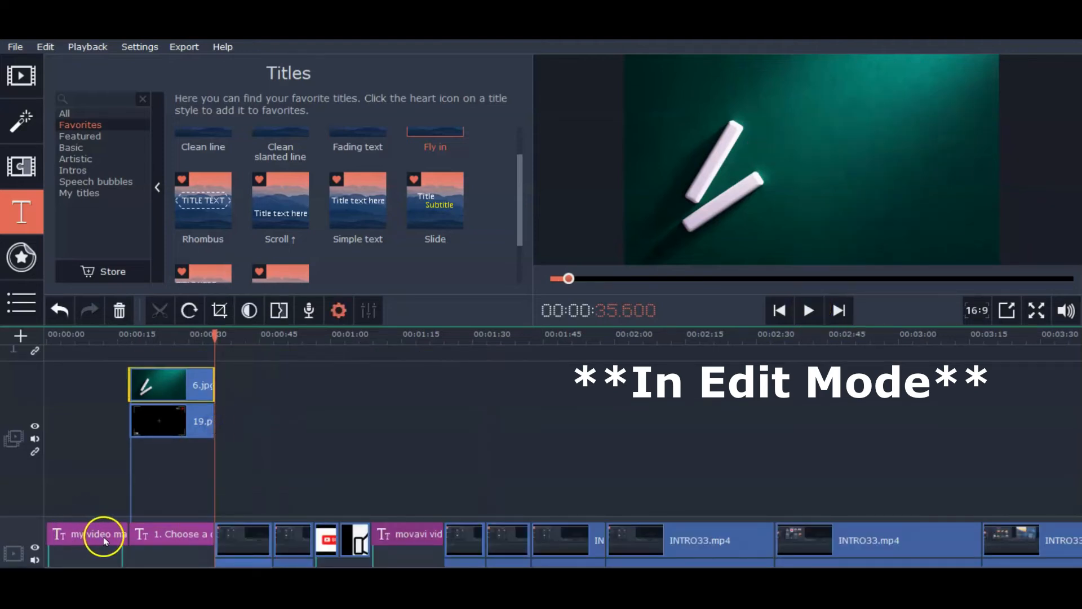
click(111, 538)
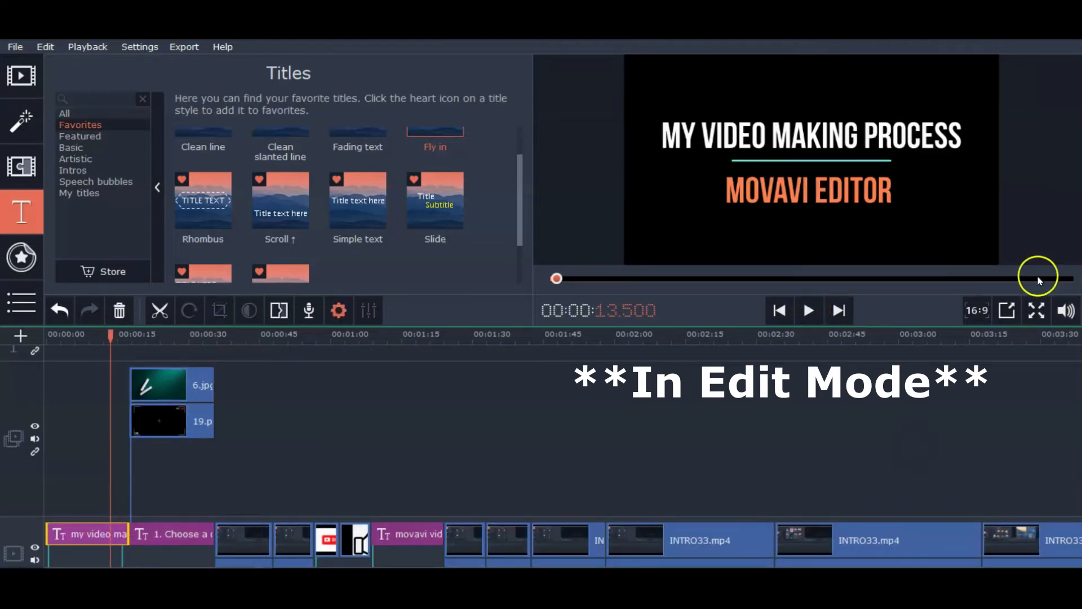
click(808, 310)
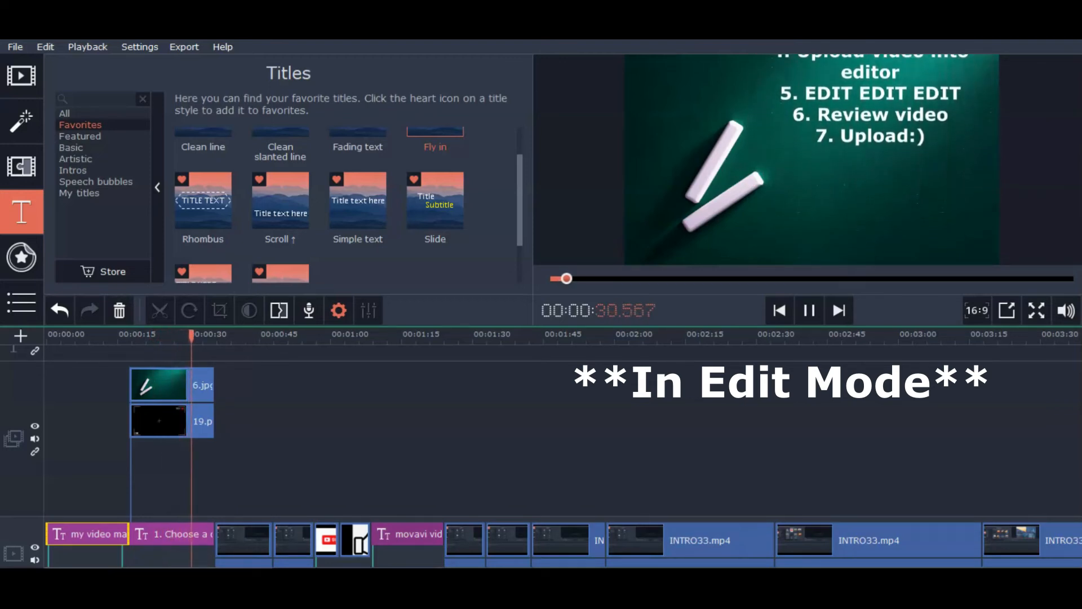
click(809, 310)
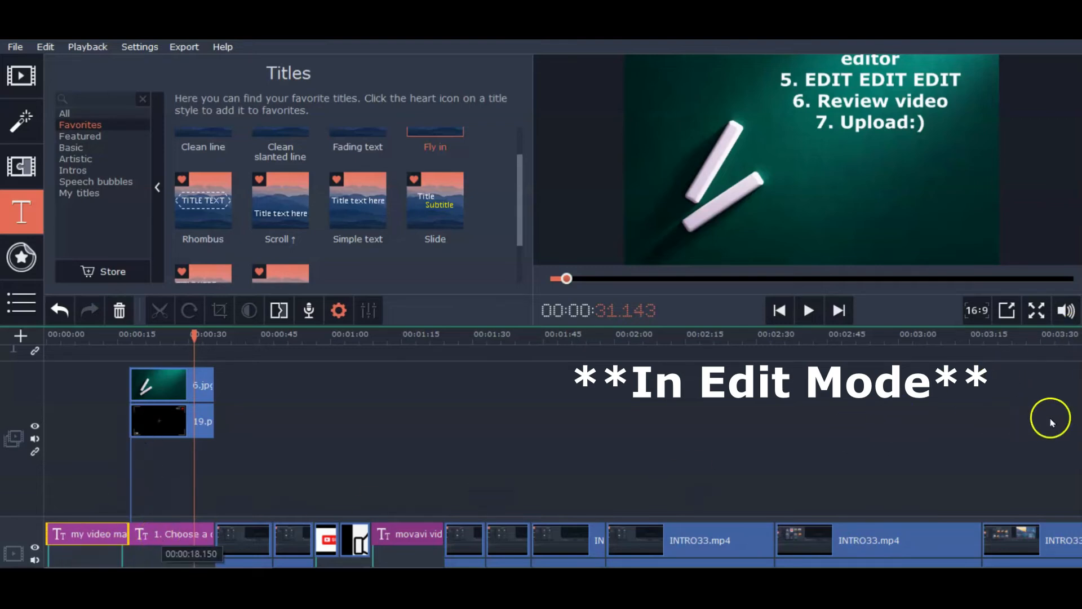
Split the Rec-2171 voice recording at about 24 seconds into two parts
scroll(541, 451, down, 2)
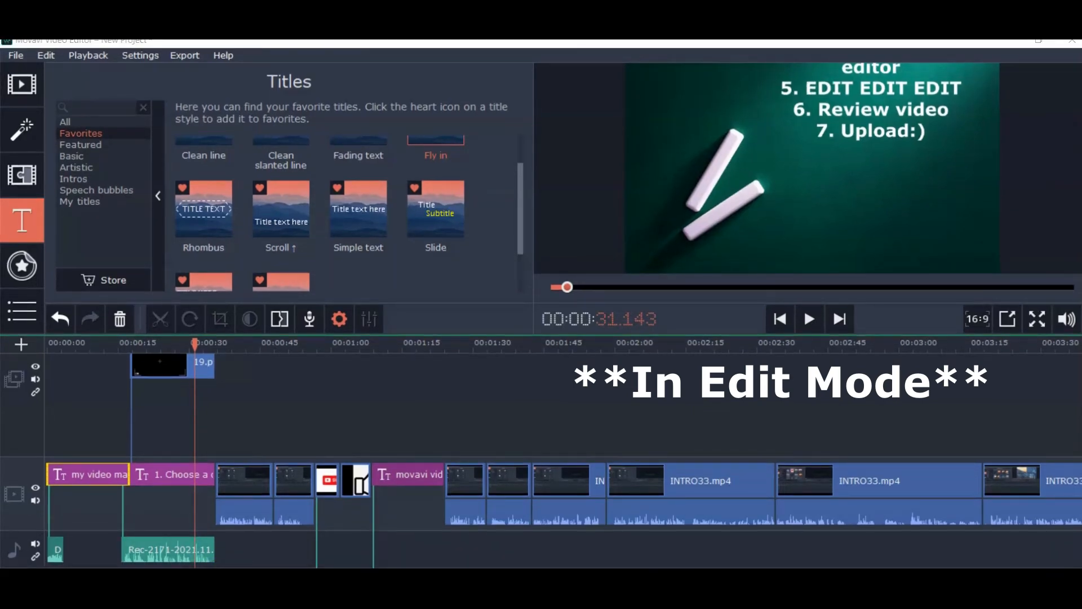
scroll(151, 479, up, 5)
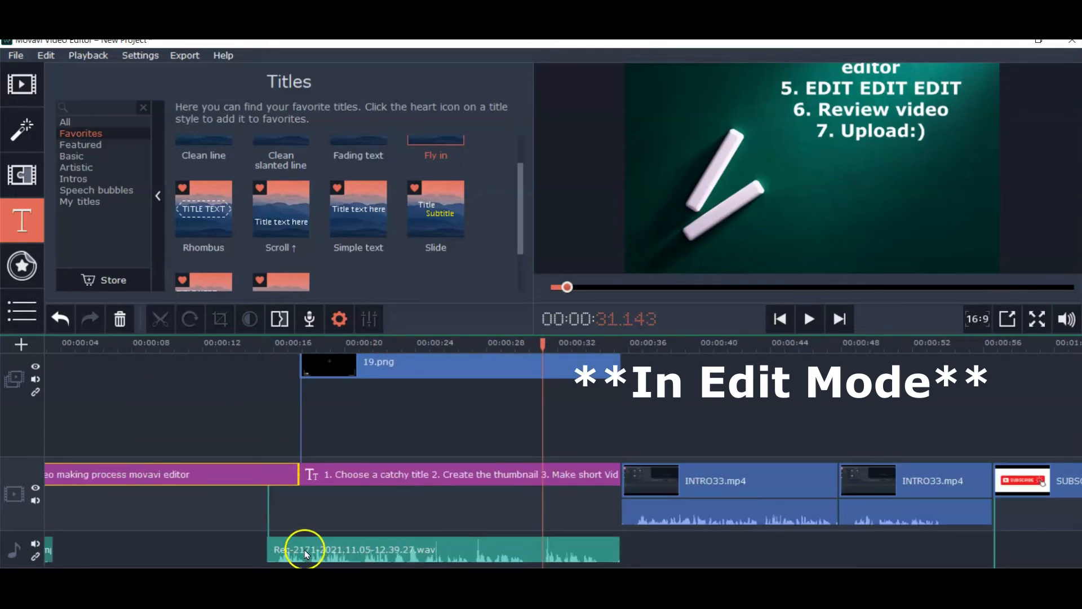
click(306, 553)
click(811, 319)
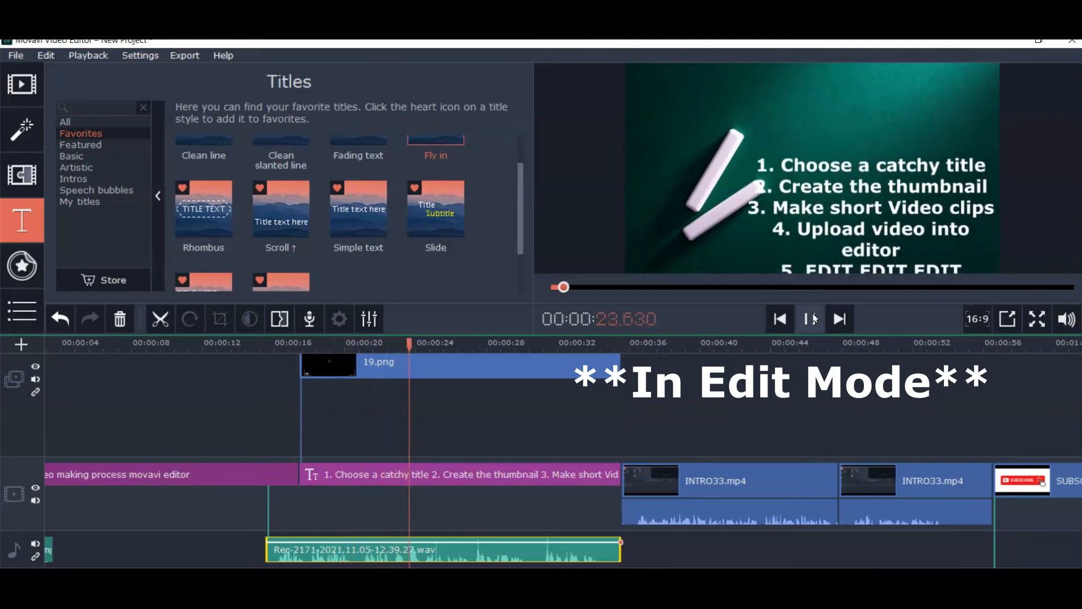
click(812, 319)
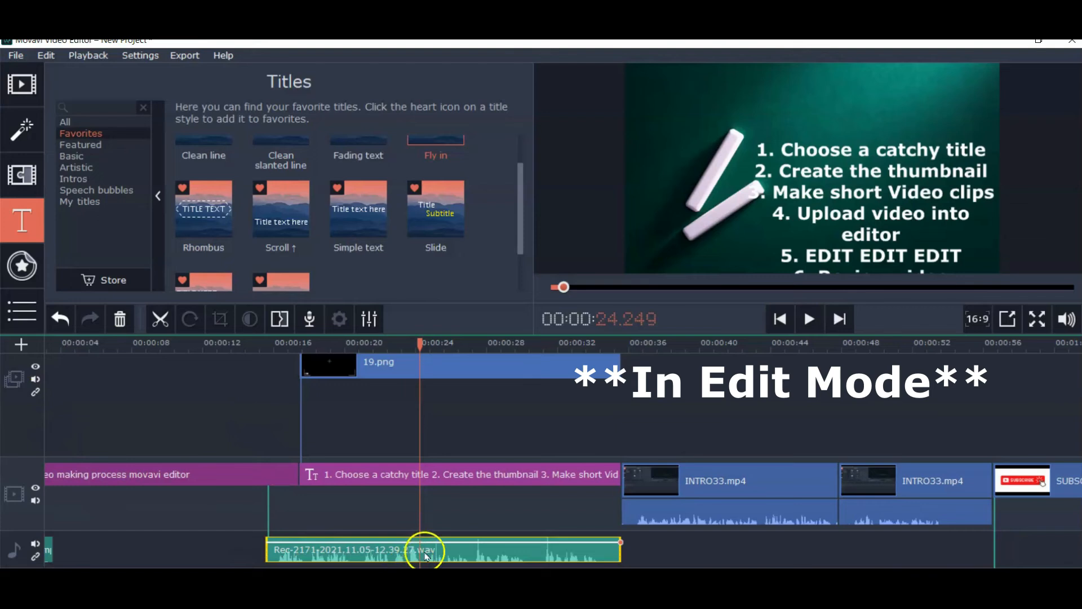
click(161, 319)
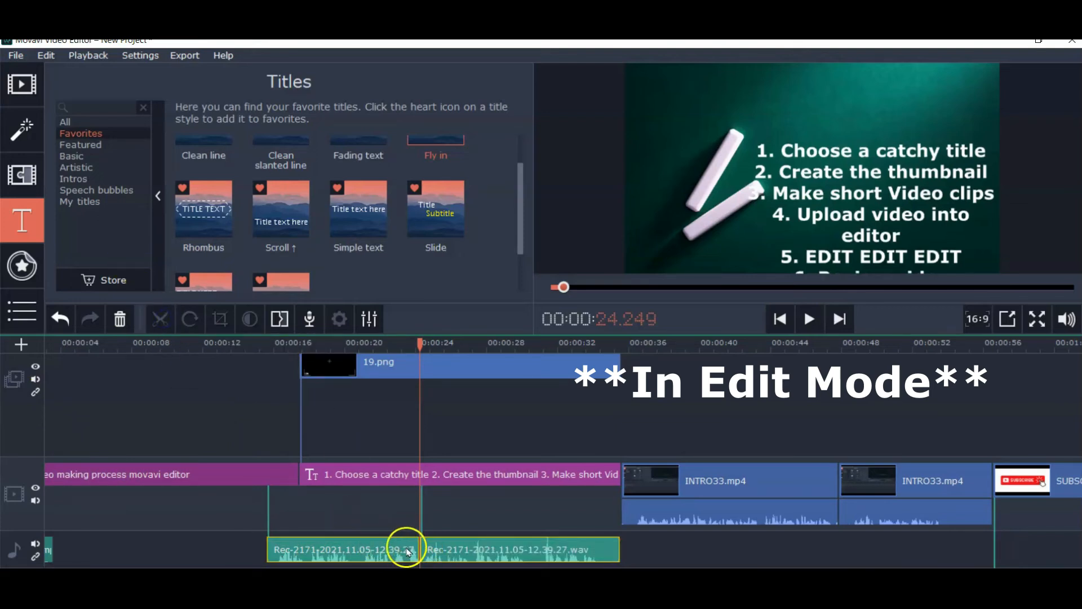
Move the first audio part aside and shorten the opening title clip to end at about 12 seconds
mouse_move(338, 471)
mouse_down()
mouse_move(450, 479)
mouse_move(342, 478)
mouse_up()
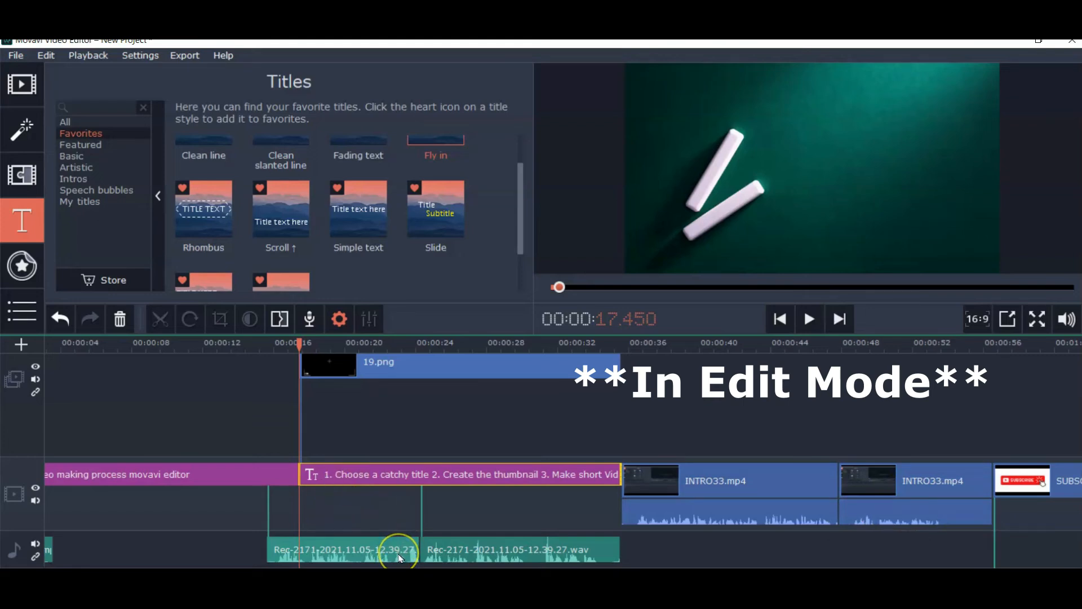
drag(312, 549, 743, 550)
click(226, 492)
drag(299, 475, 206, 509)
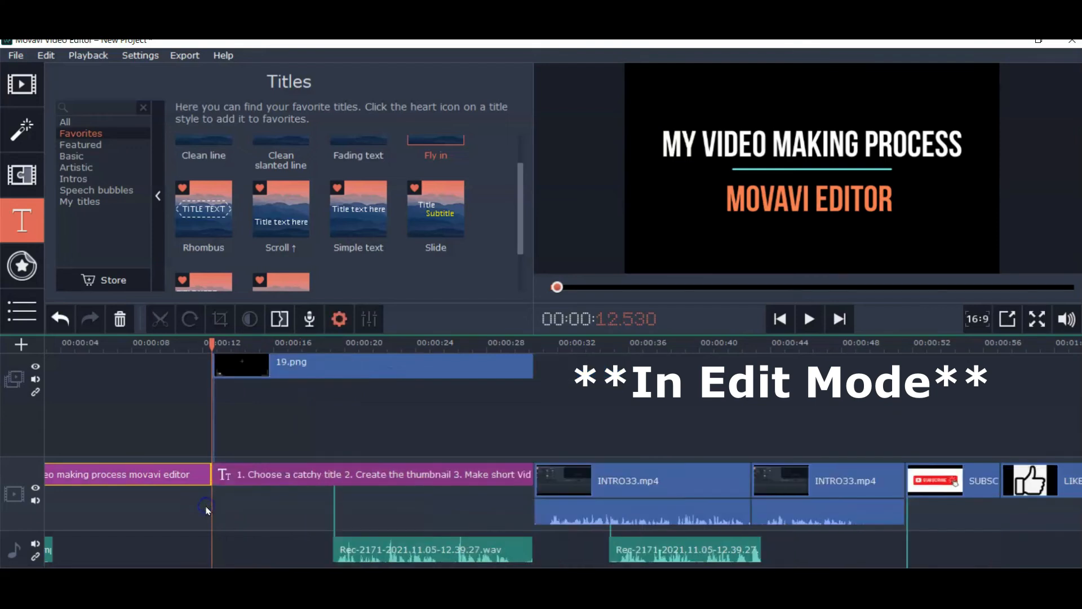
Place the first audio part at the timeline start and the second part right after it, at about 12 seconds
drag(718, 551, 157, 527)
drag(404, 521, 280, 525)
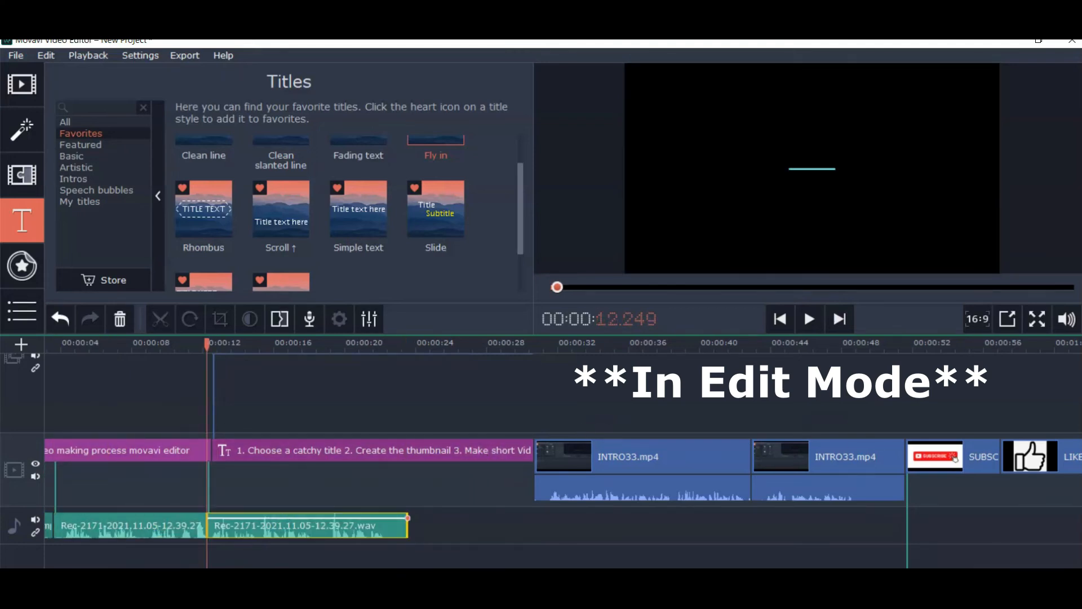
Trim the numbered-steps title clip to end where the second audio part ends
scroll(542, 460, up, 2)
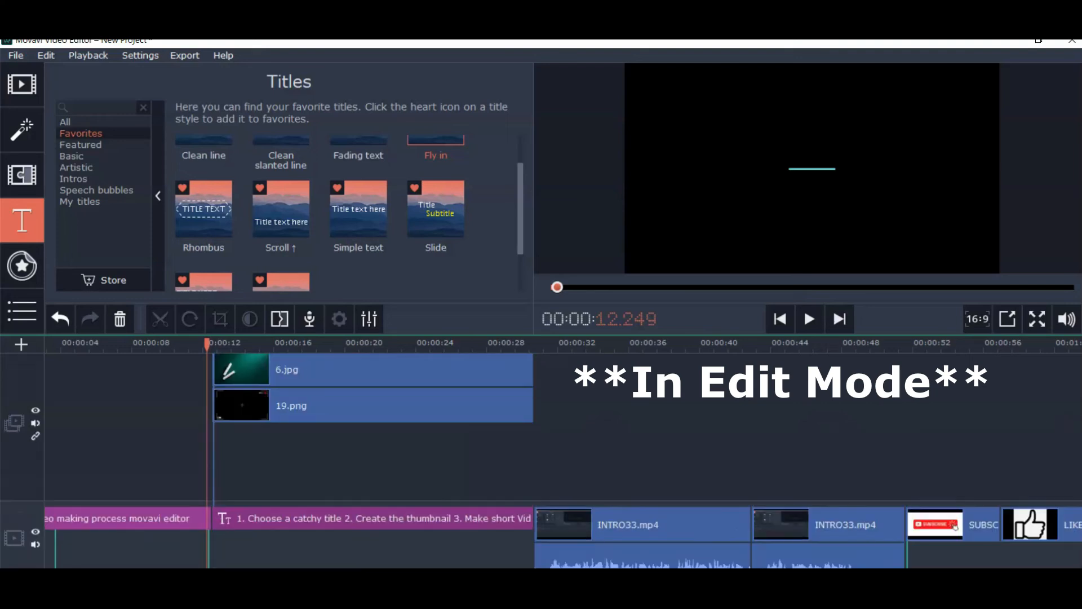
scroll(541, 460, down, 1)
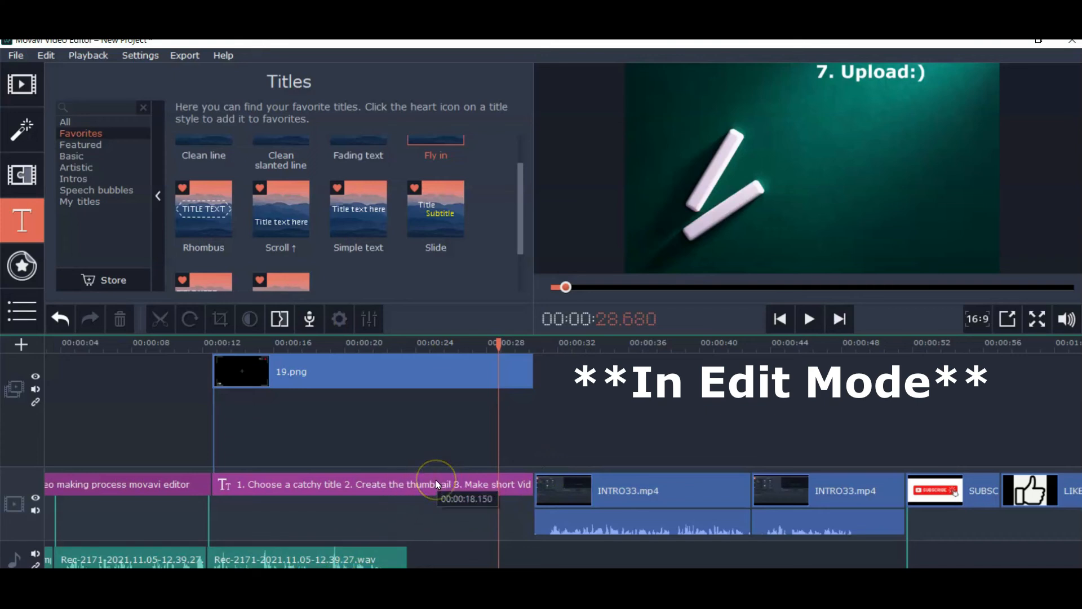
click(354, 561)
click(464, 478)
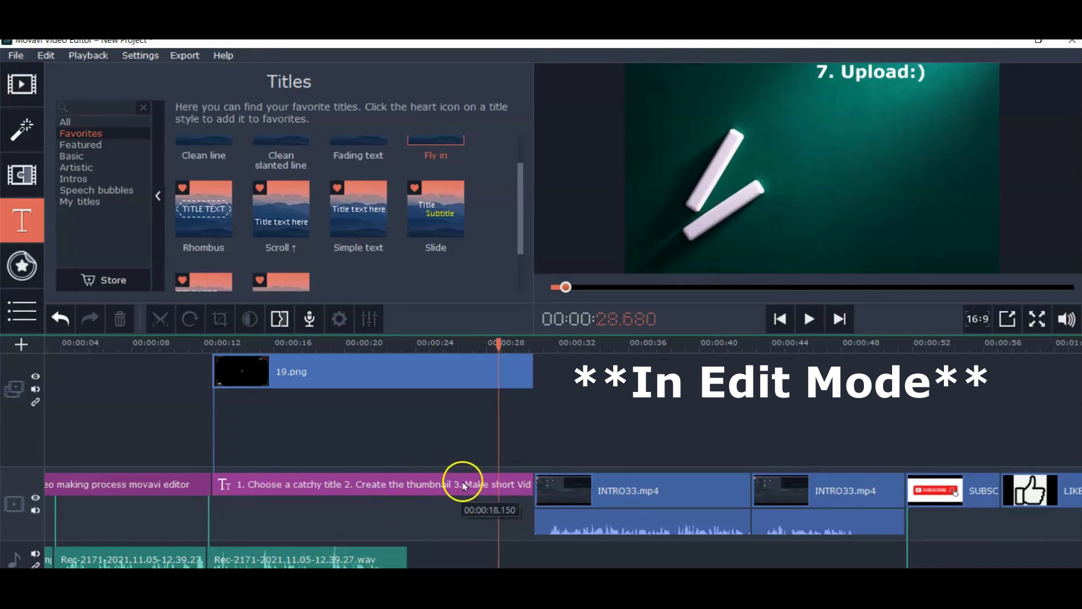
drag(533, 482, 409, 482)
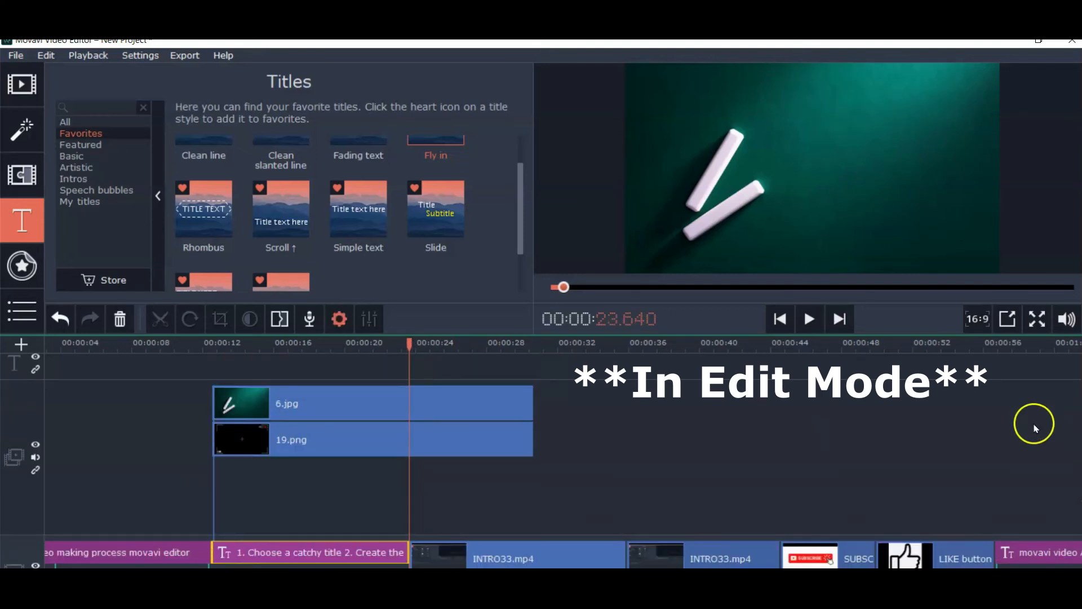
Trim the 19.png and 6.jpg overlay clips to end together with the shortened title clip
click(482, 440)
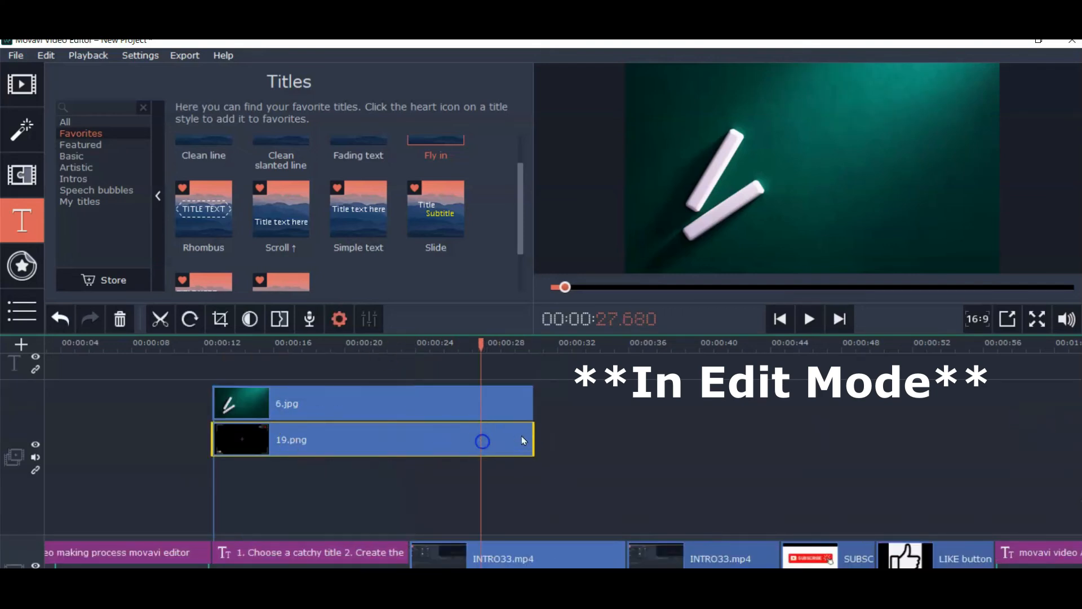
drag(531, 435, 416, 448)
click(461, 406)
drag(532, 403, 416, 404)
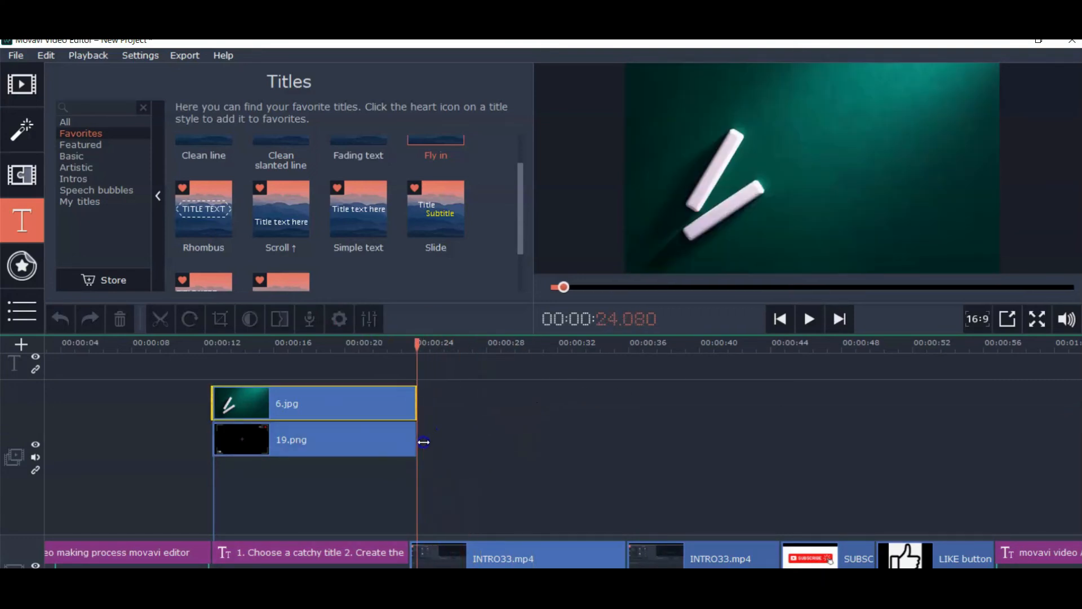